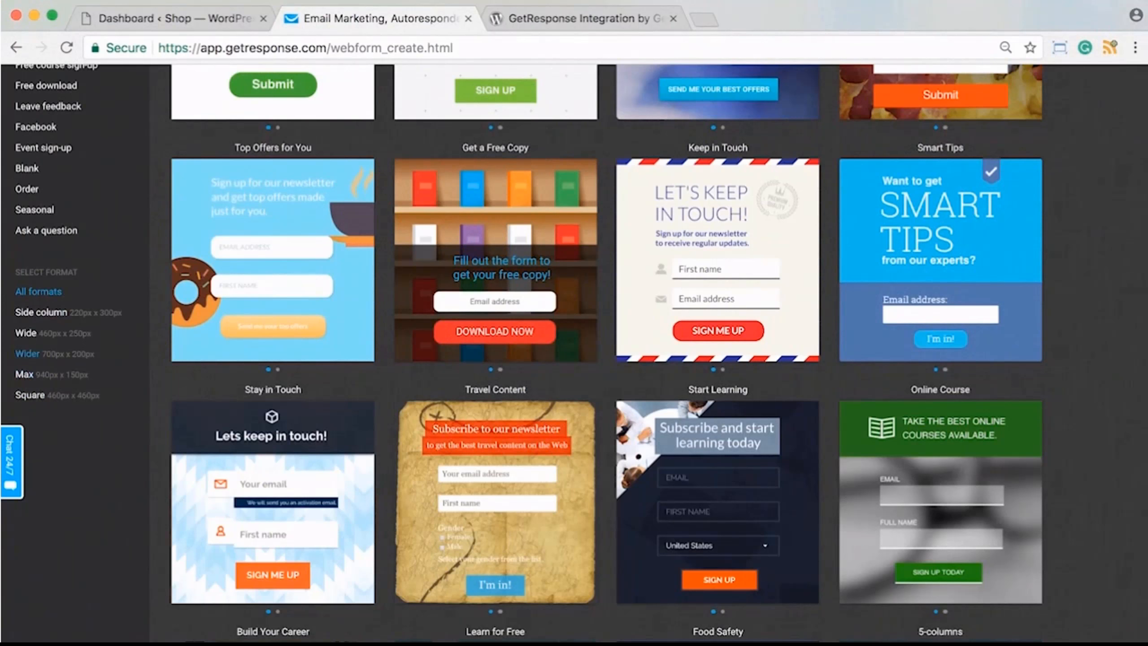
Filter the List Builder Wizard form templates to Free download and browse the matching designs
scroll(574, 353, up, 7)
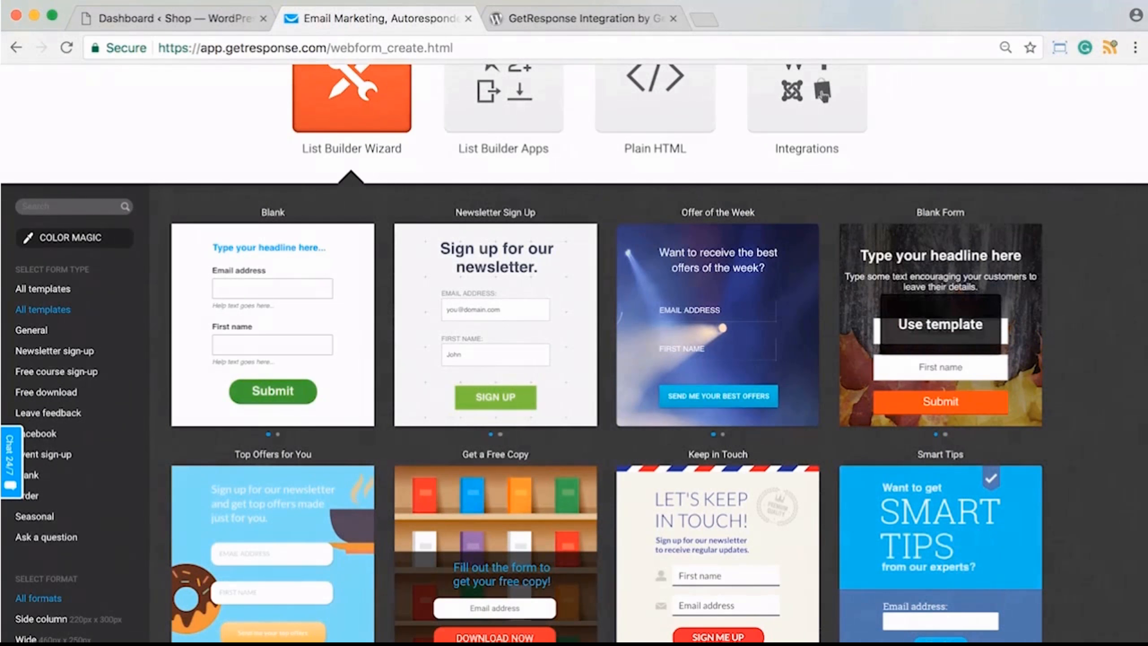
scroll(45, 316, down, 2)
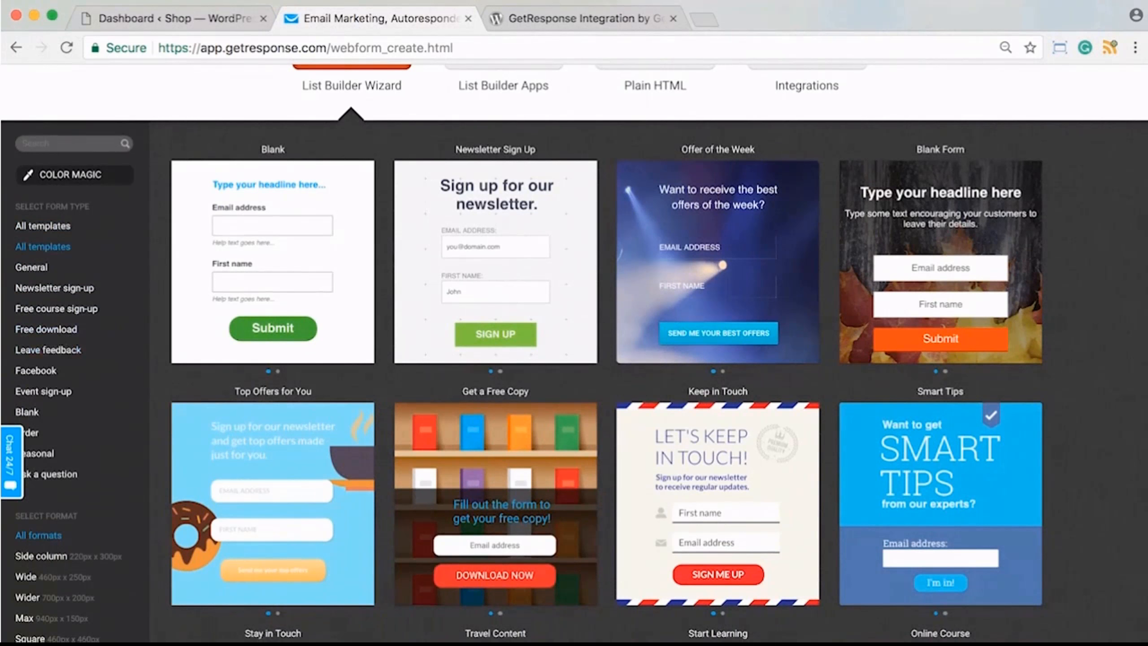
click(47, 330)
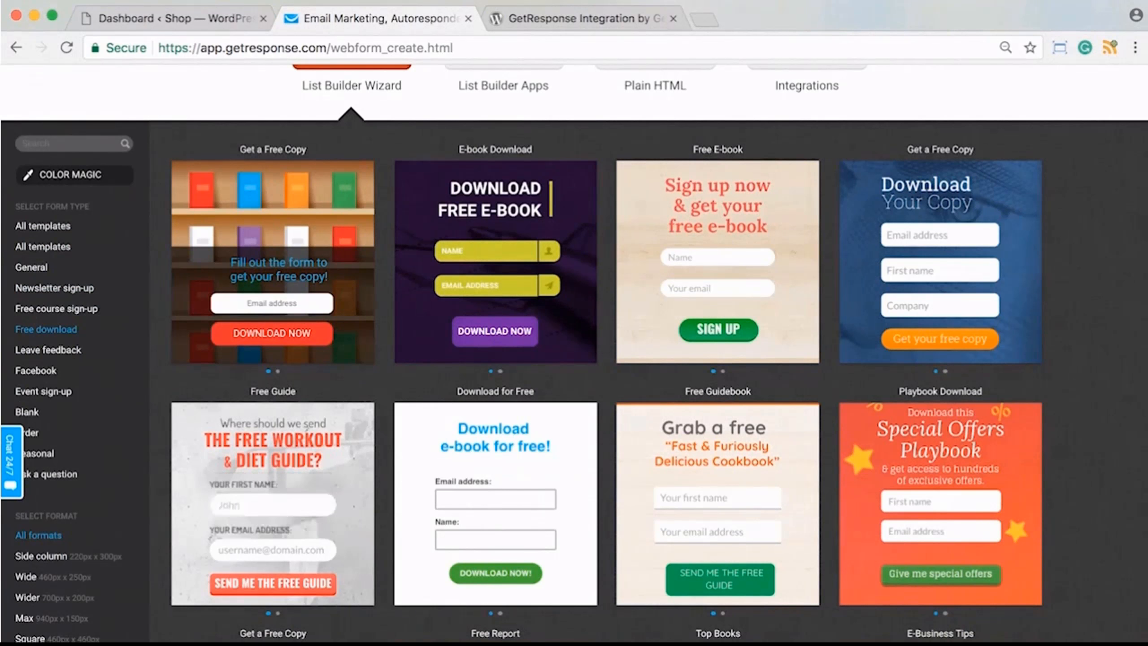
scroll(495, 263, down, 3)
scroll(495, 262, up, 5)
scroll(574, 353, up, 3)
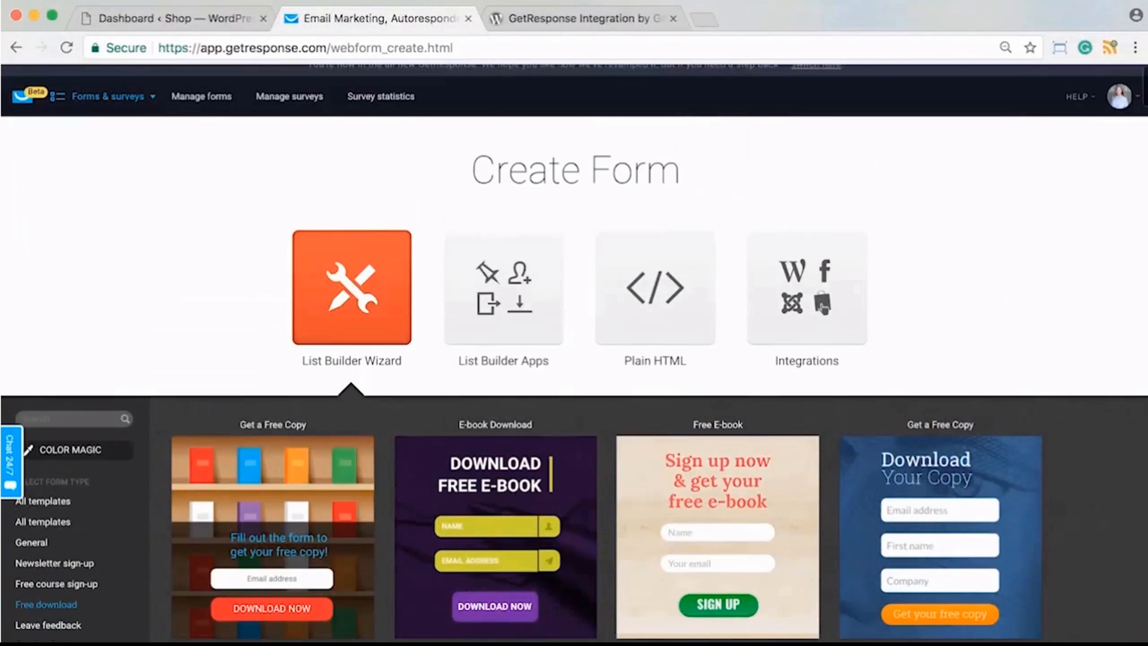
Show the List Builder Apps form options and look through the available apps
click(504, 287)
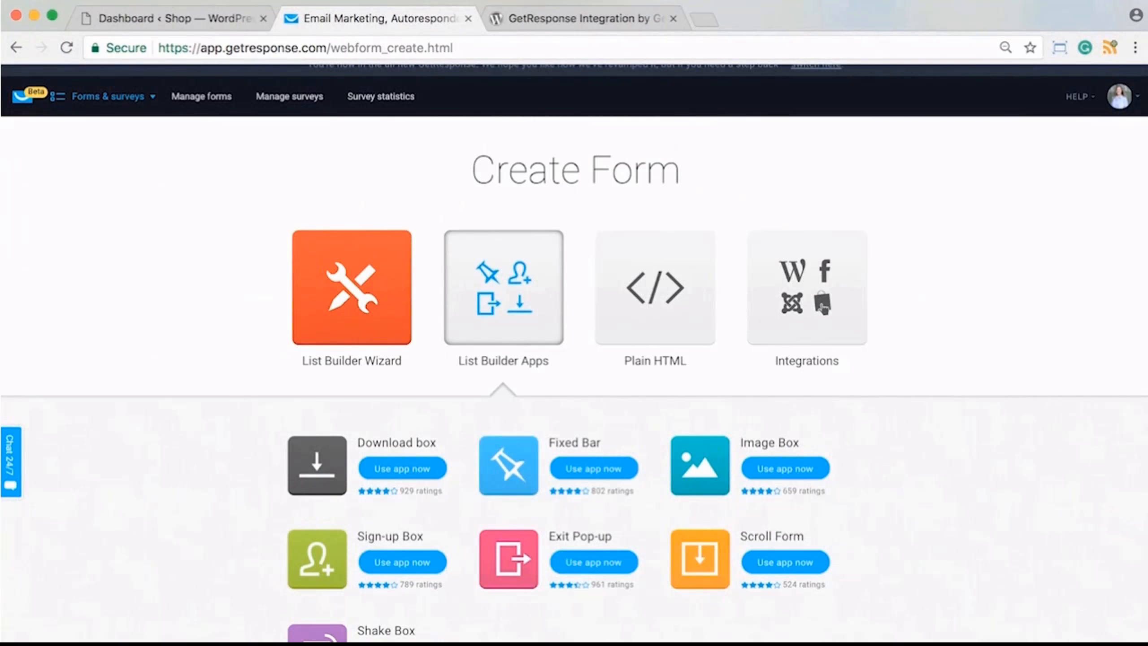
scroll(574, 353, down, 3)
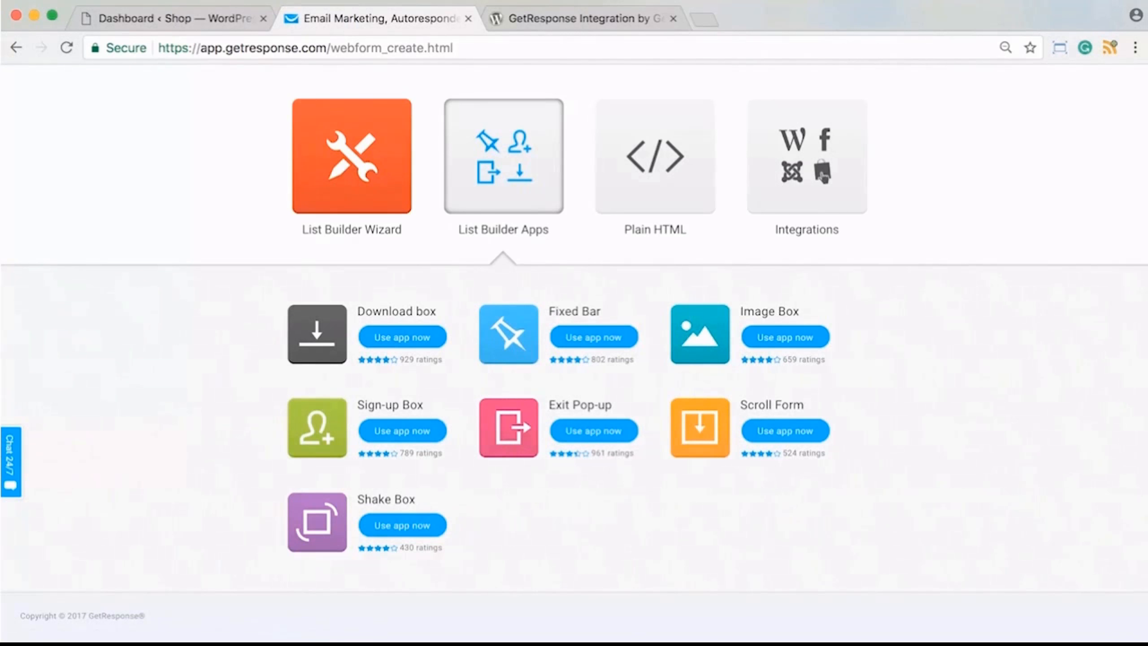
scroll(574, 353, down, 1)
scroll(574, 353, up, 2)
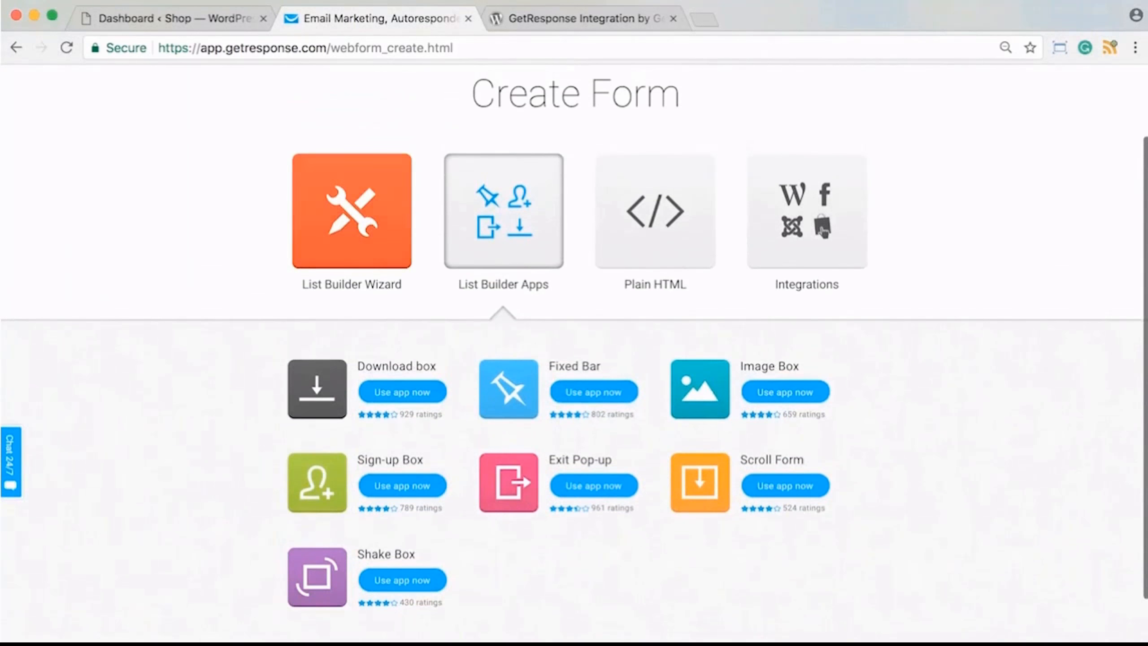
Show the Integrations form options and look through the list of supported platforms
click(351, 211)
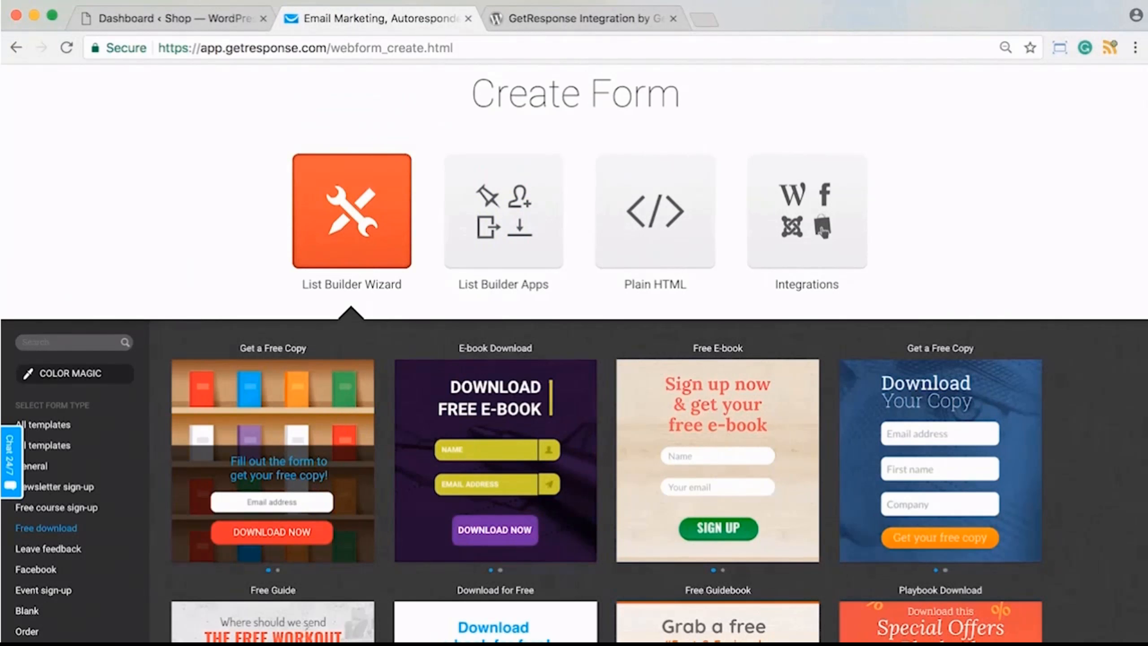
click(807, 211)
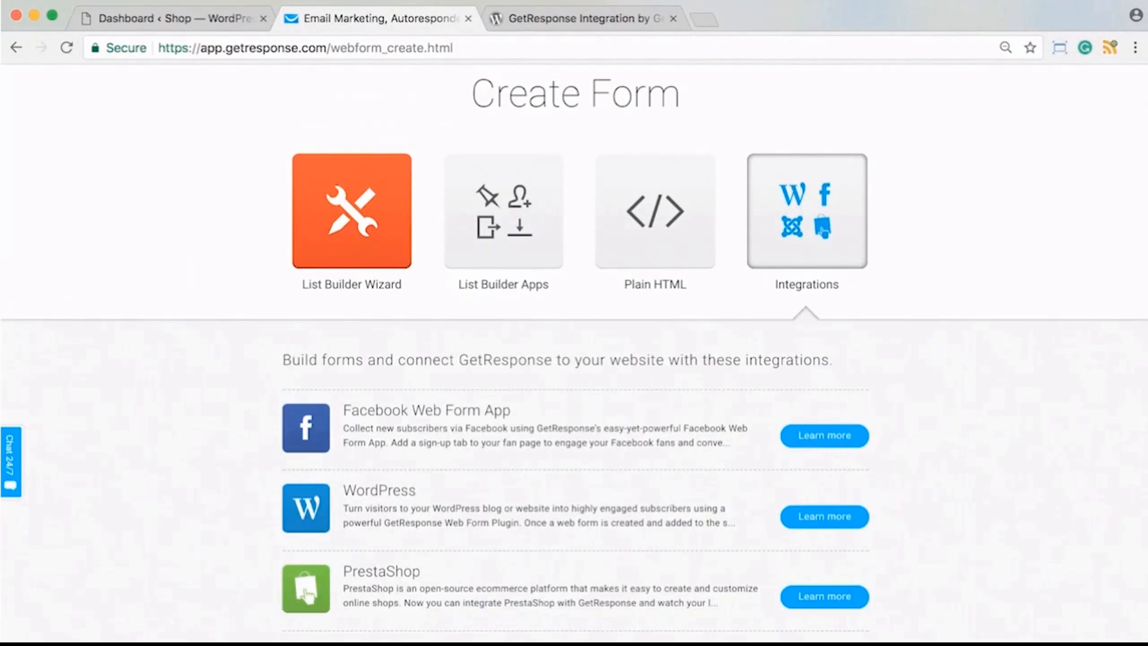
scroll(574, 353, down, 5)
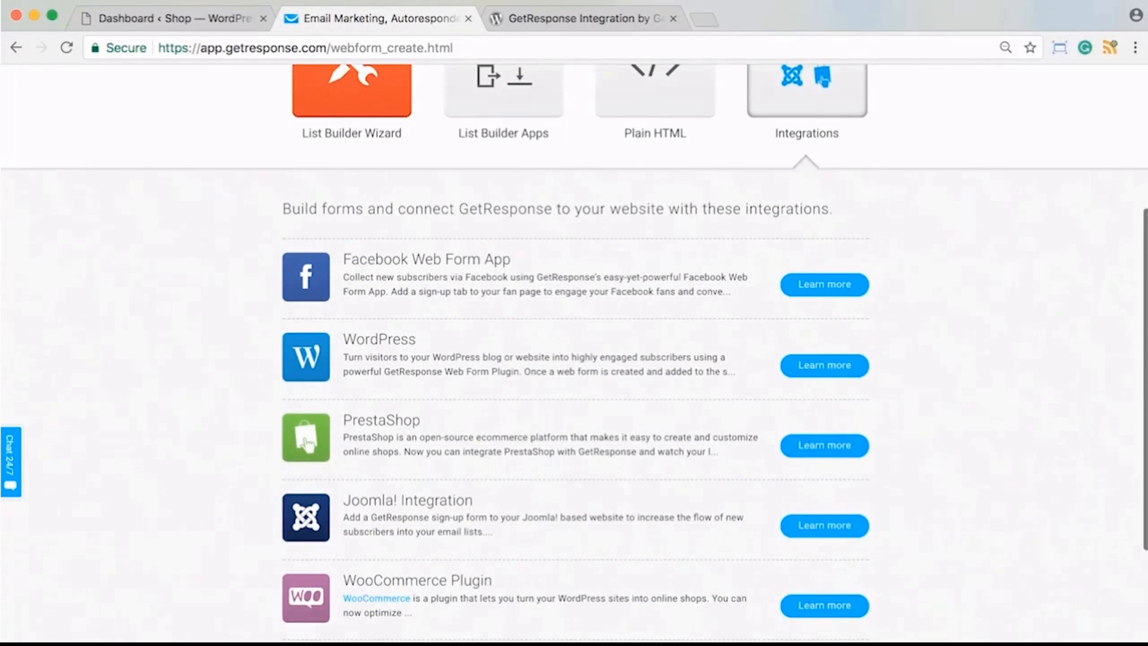
scroll(574, 353, up, 5)
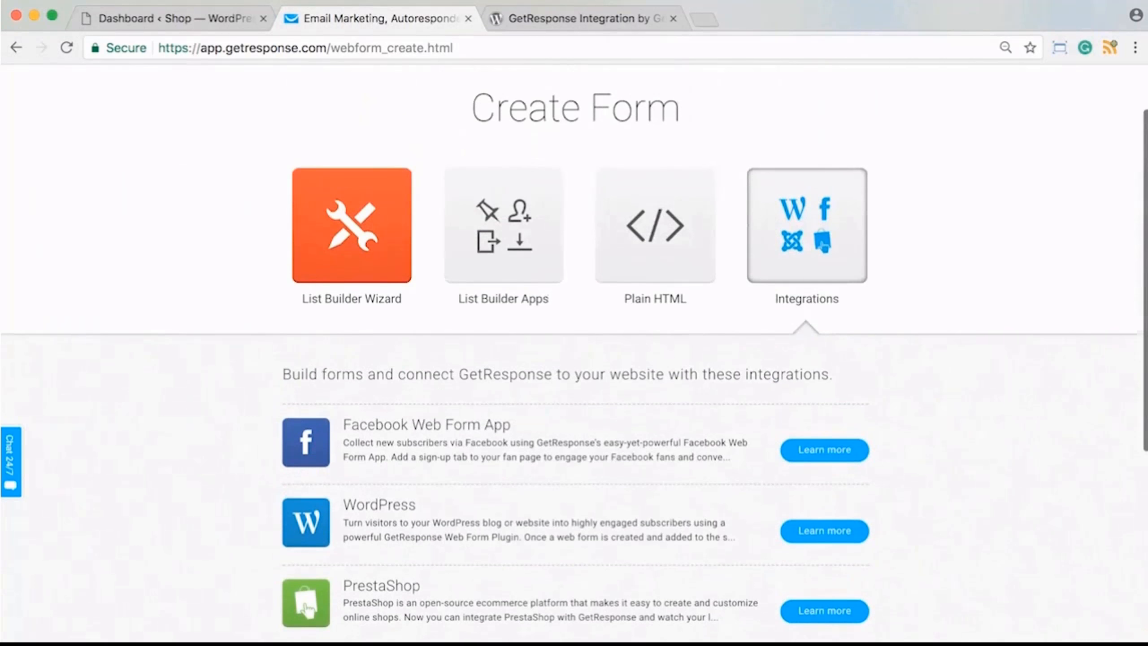
scroll(574, 353, down, 5)
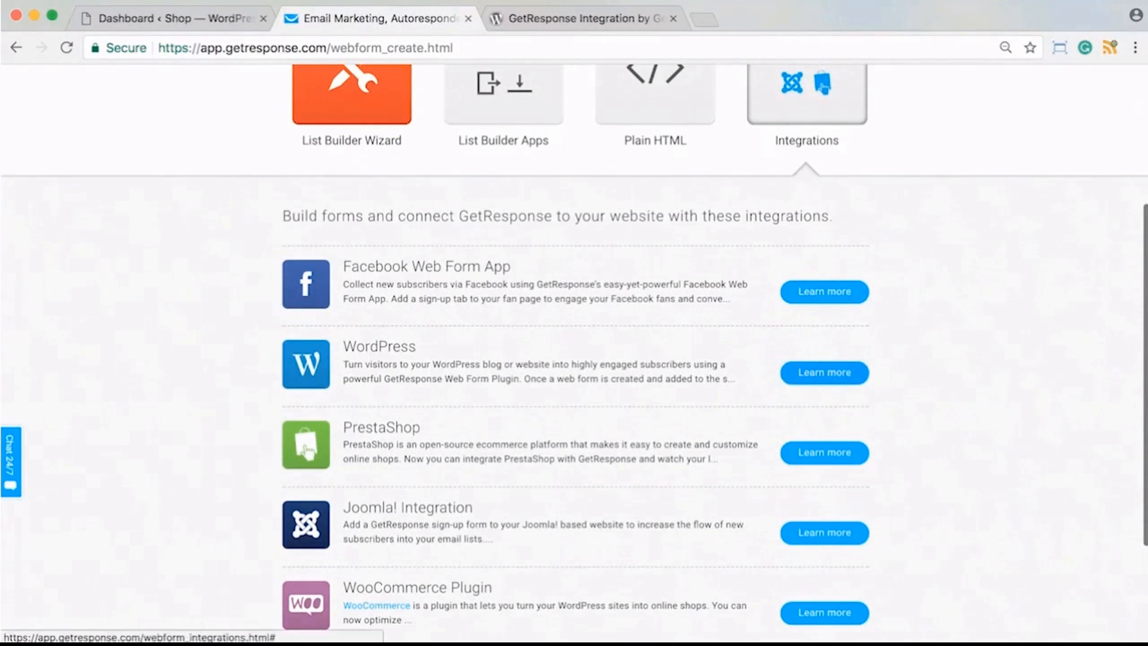
Expand the WordPress integration's details and read how it works, down to its benefits and plugin download
click(825, 373)
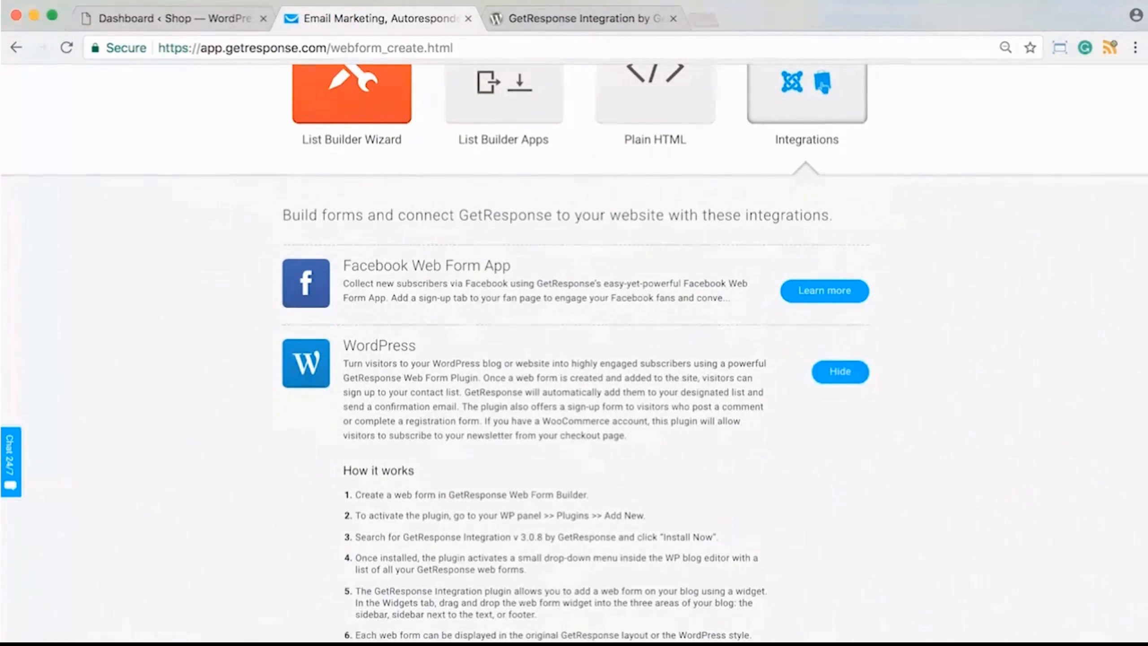
scroll(307, 510, down, 12)
scroll(307, 510, up, 8)
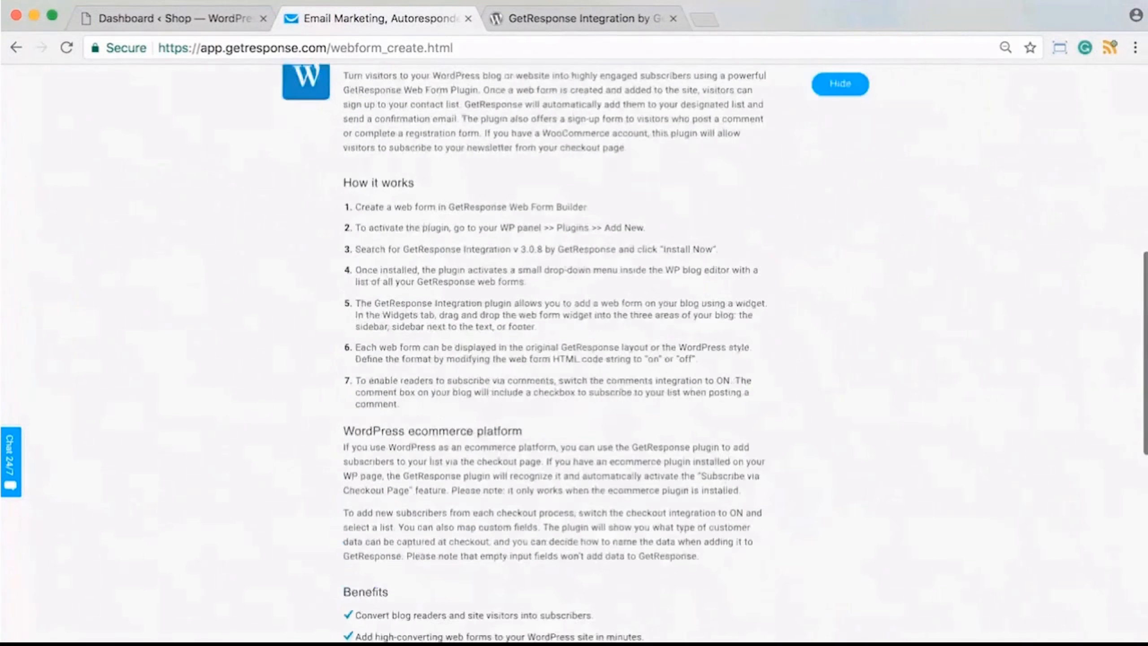
scroll(306, 621, down, 5)
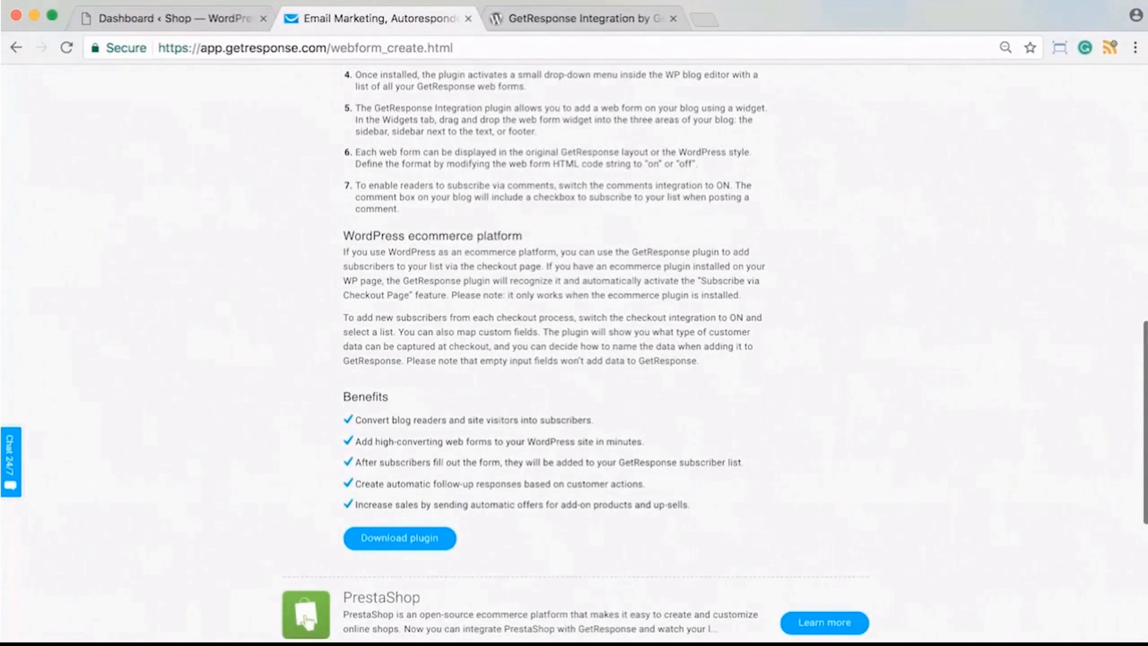
Open the WordPress plugin's download page from the integration details and view its description
click(306, 621)
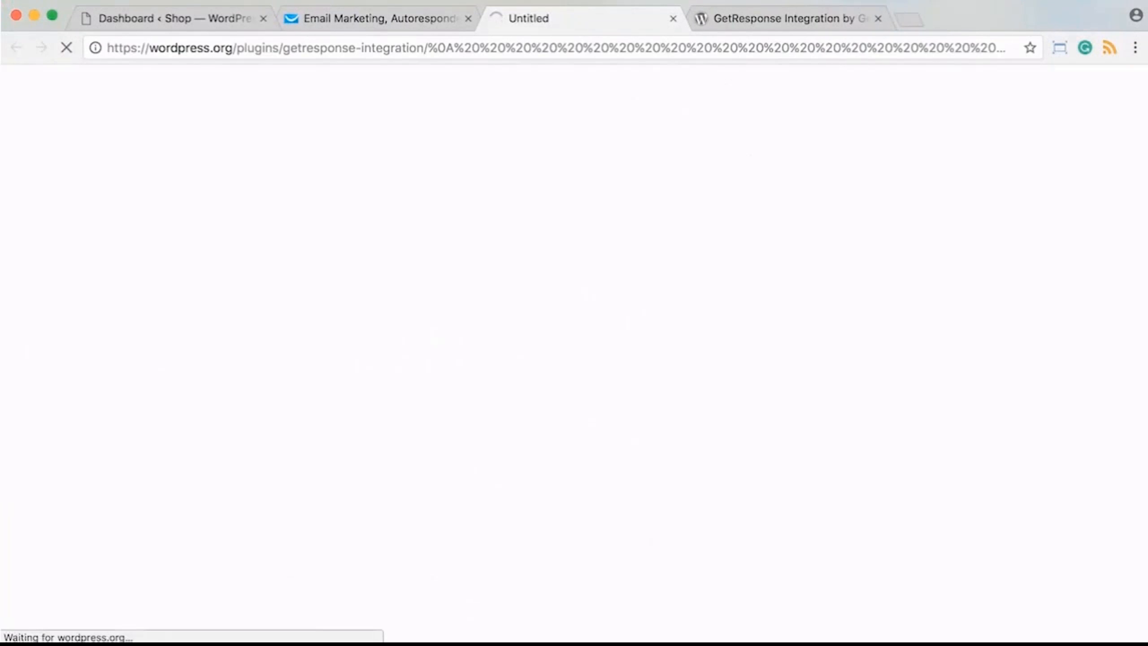
scroll(574, 362, down, 2)
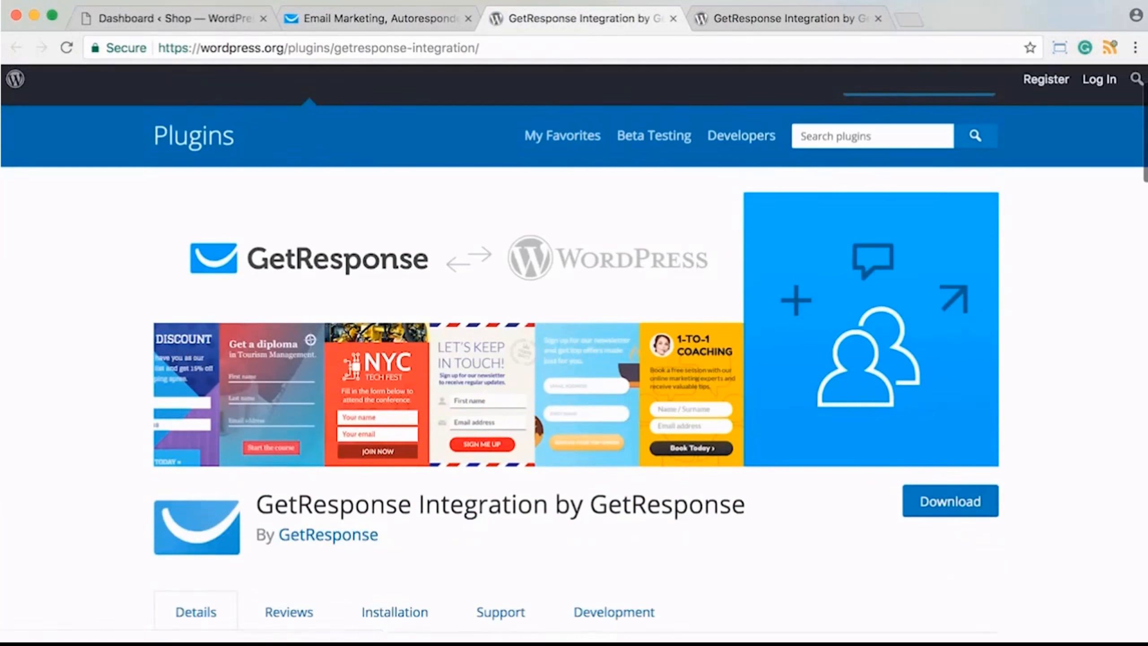
scroll(574, 362, down, 9)
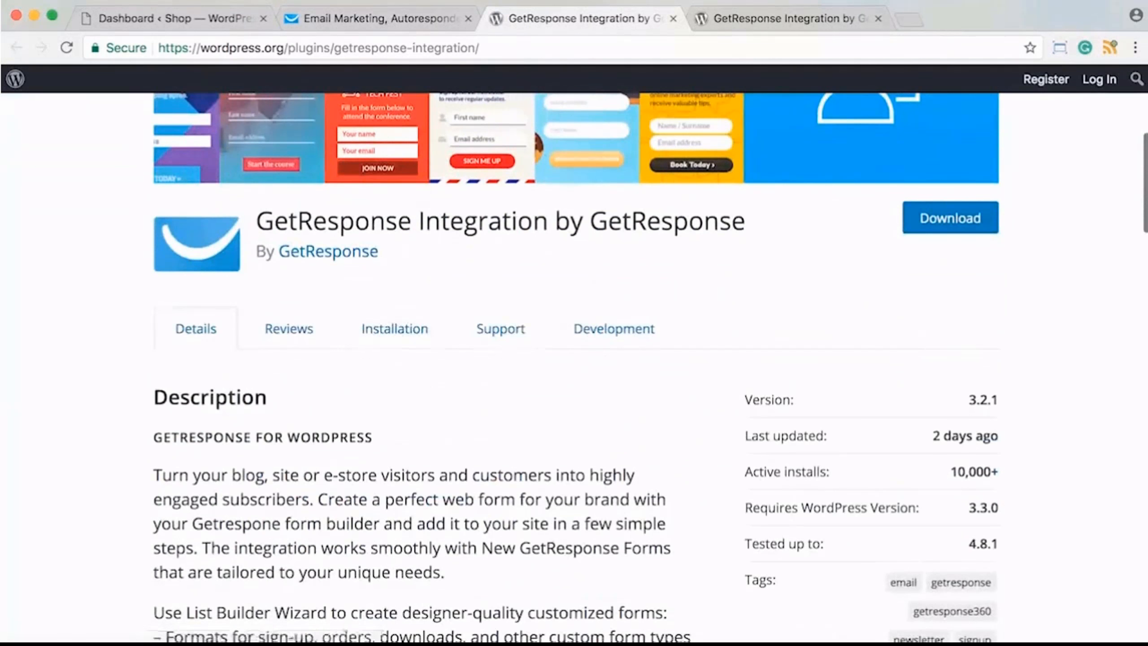
Examine the GetResponse Integration plugin's reviews and its installation and configuration instructions
click(288, 178)
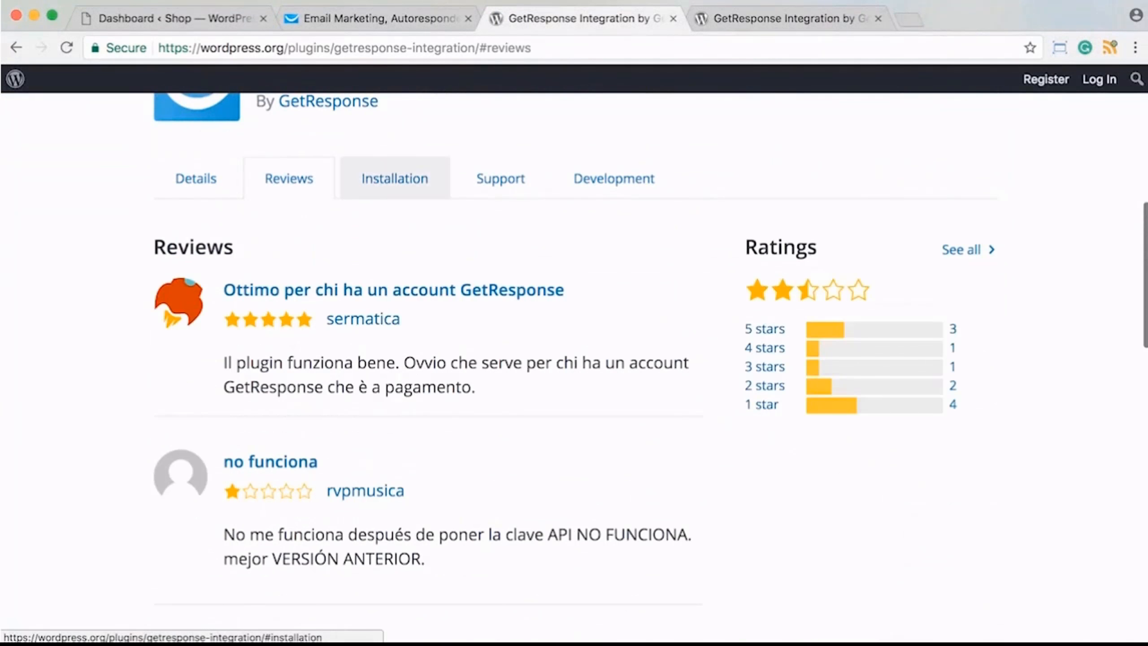
click(395, 178)
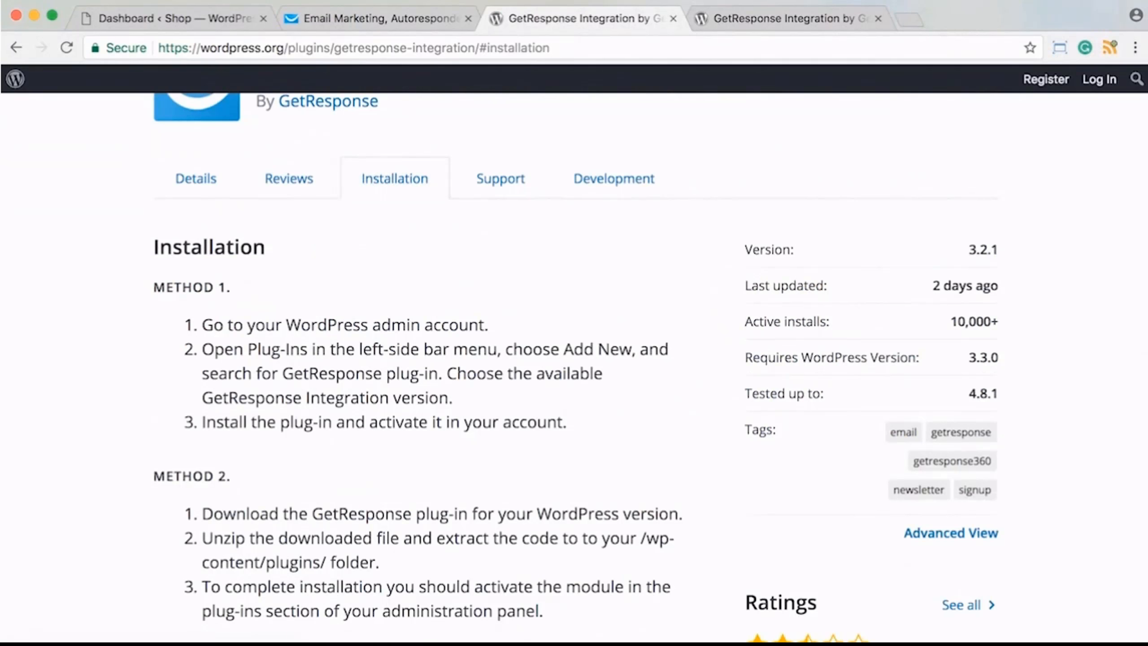
scroll(574, 369, down, 10)
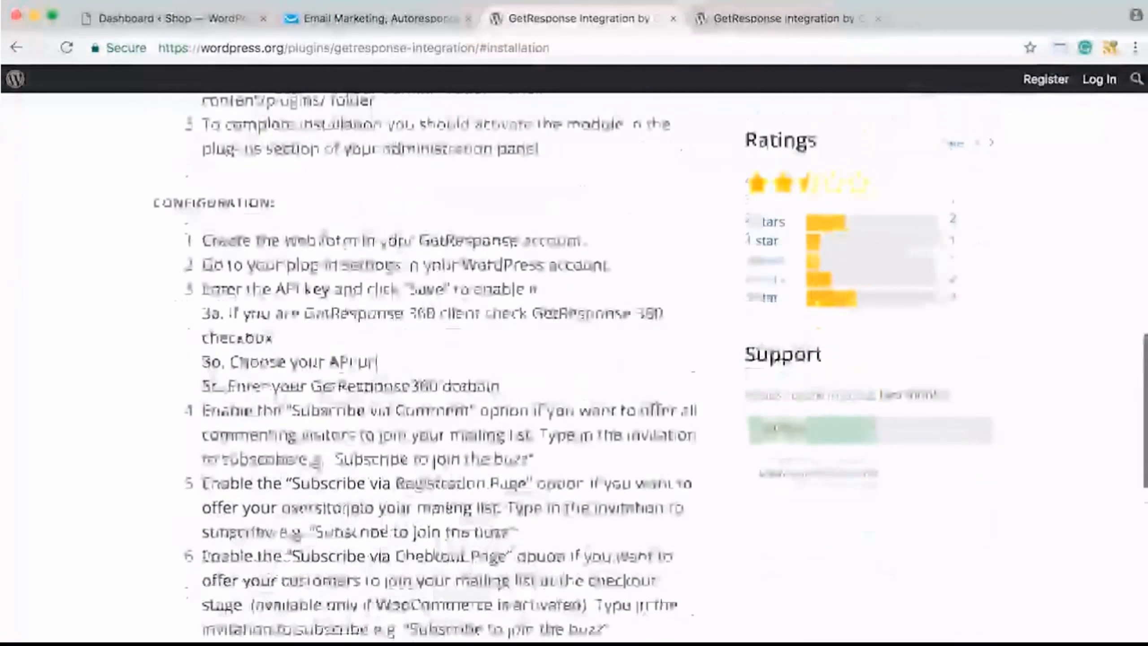
scroll(574, 369, up, 11)
scroll(394, 435, up, 4)
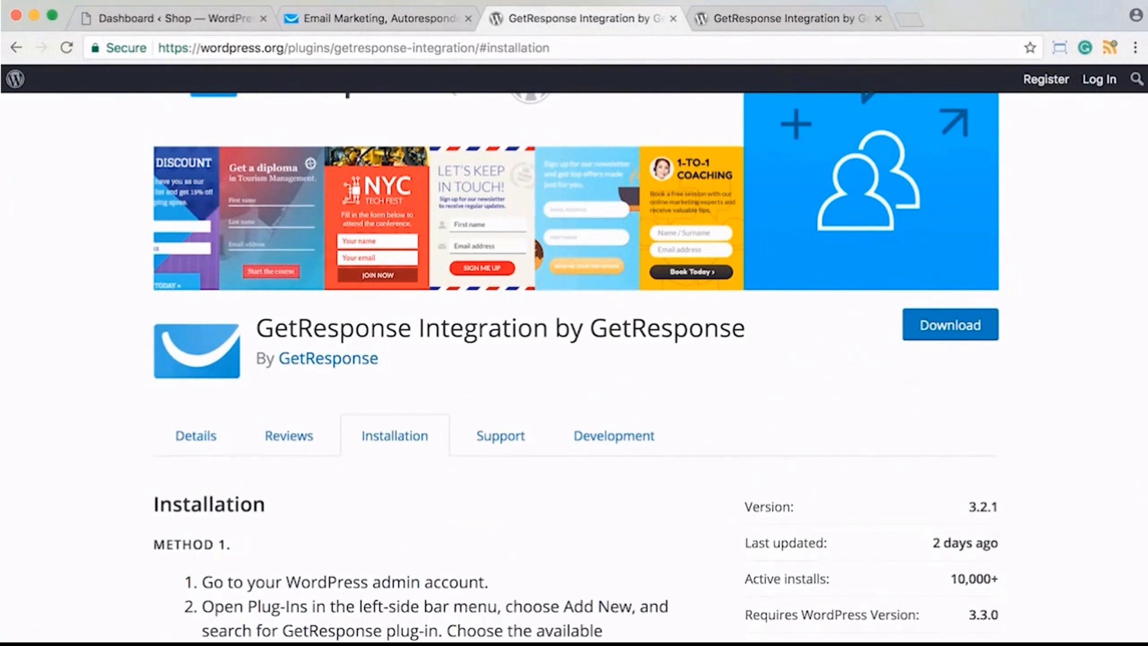
scroll(574, 368, down, 15)
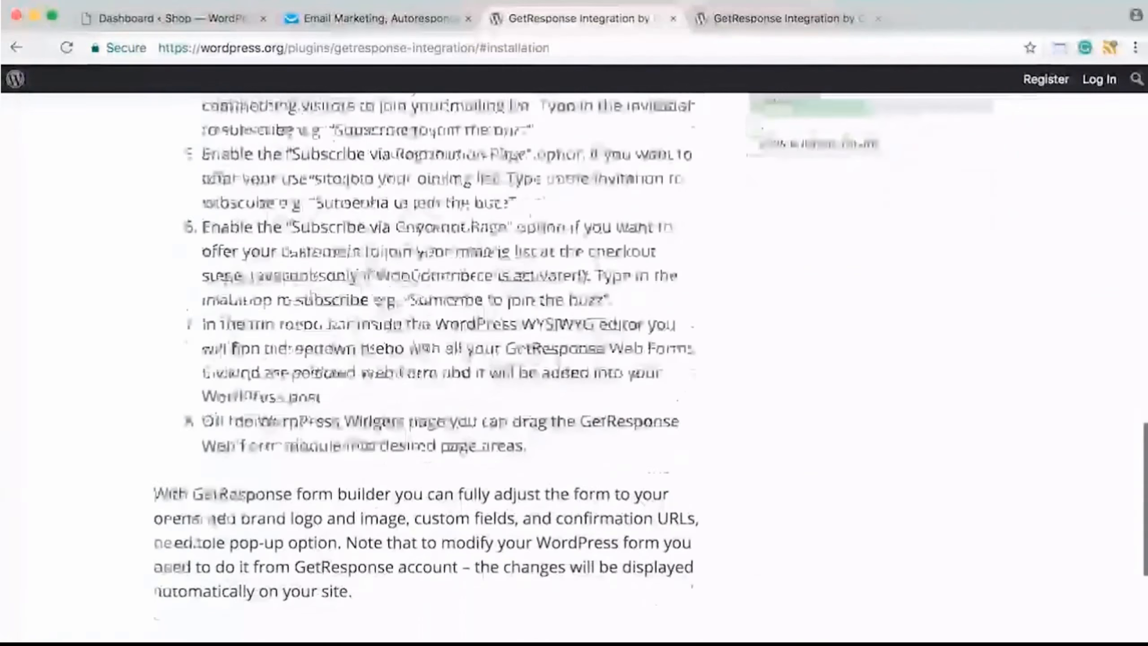
scroll(574, 368, up, 20)
scroll(574, 369, down, 10)
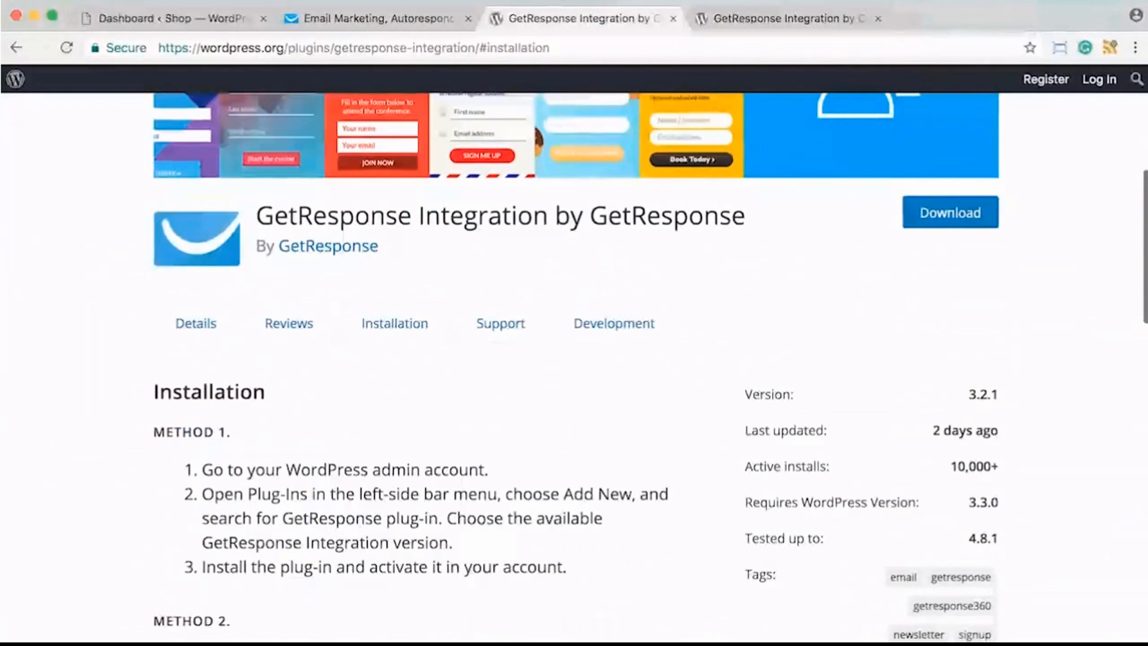
scroll(574, 369, up, 8)
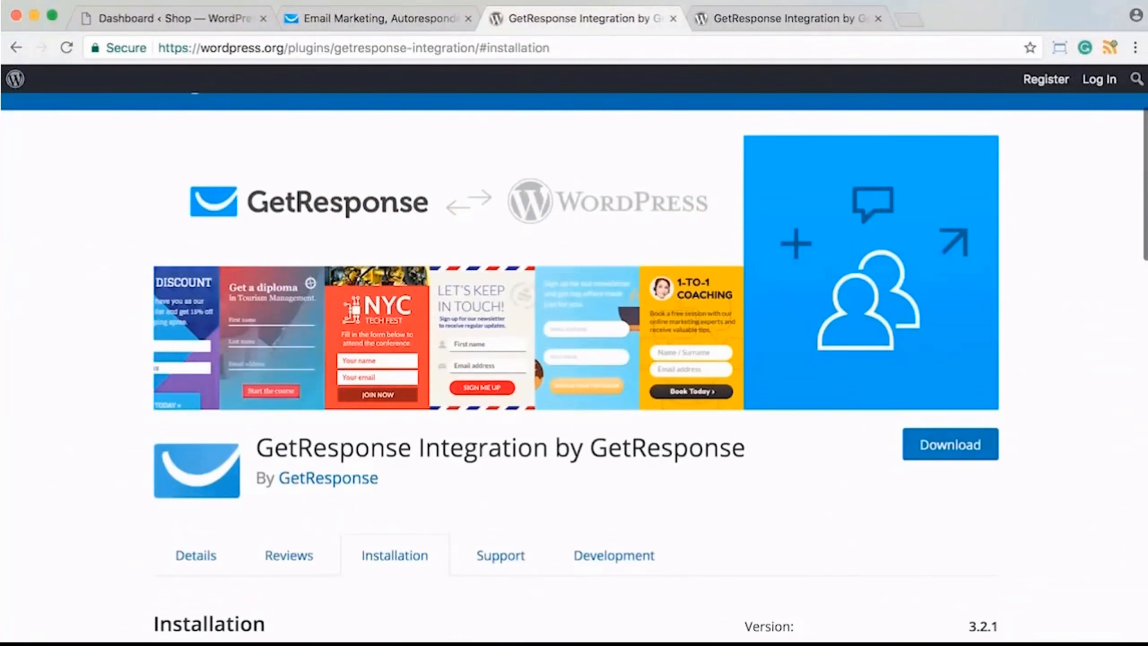
Return to the GetResponse Create Form page and review the WordPress instructions and the remaining integrations
click(385, 19)
scroll(574, 369, up, 15)
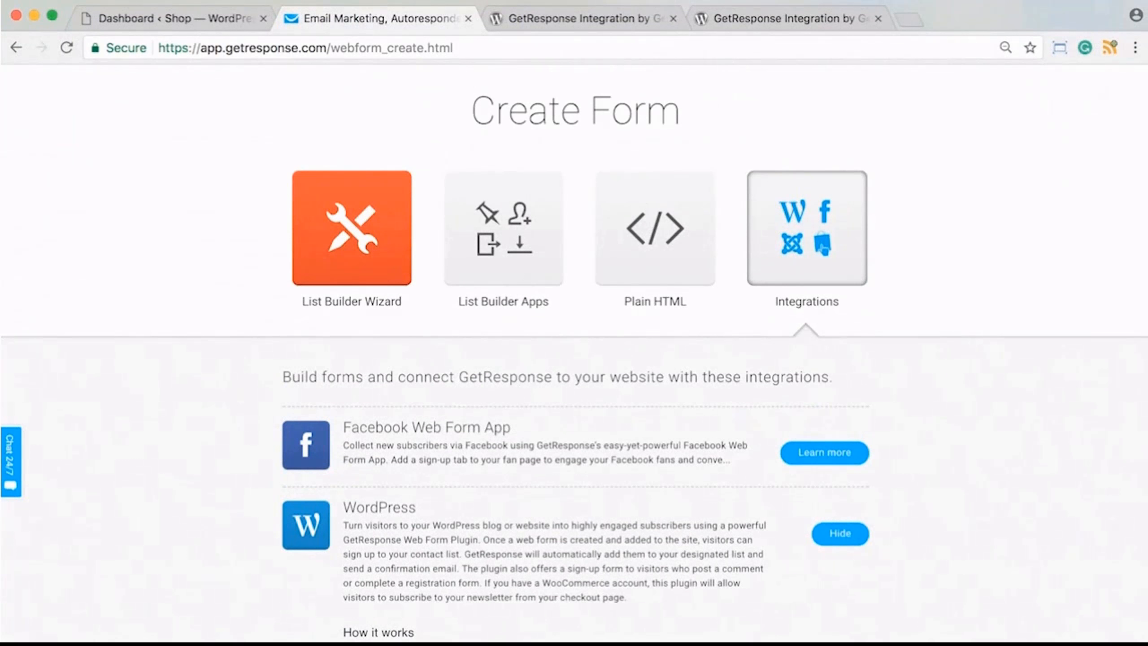
scroll(822, 246, down, 5)
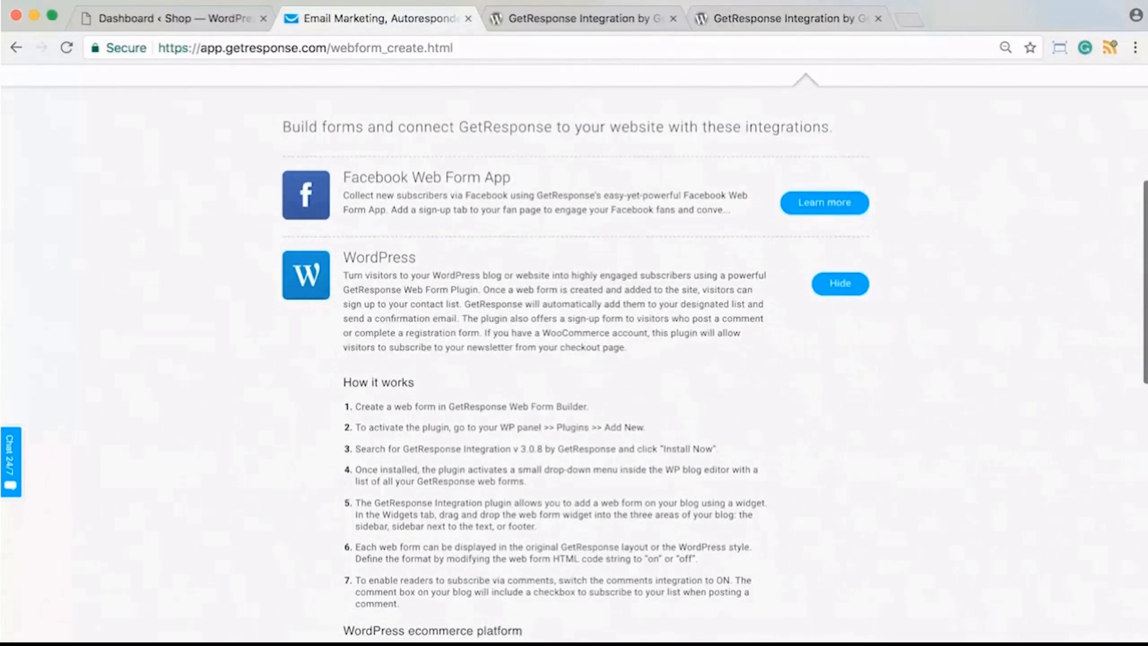
scroll(574, 353, down, 15)
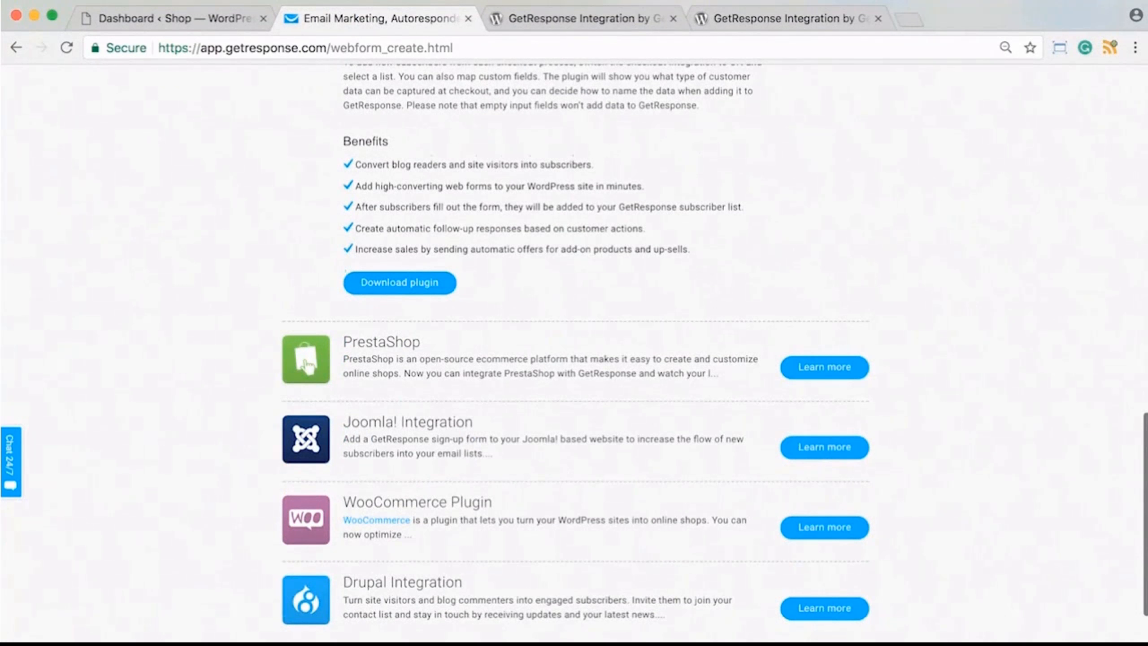
scroll(306, 366, down, 2)
scroll(307, 366, up, 16)
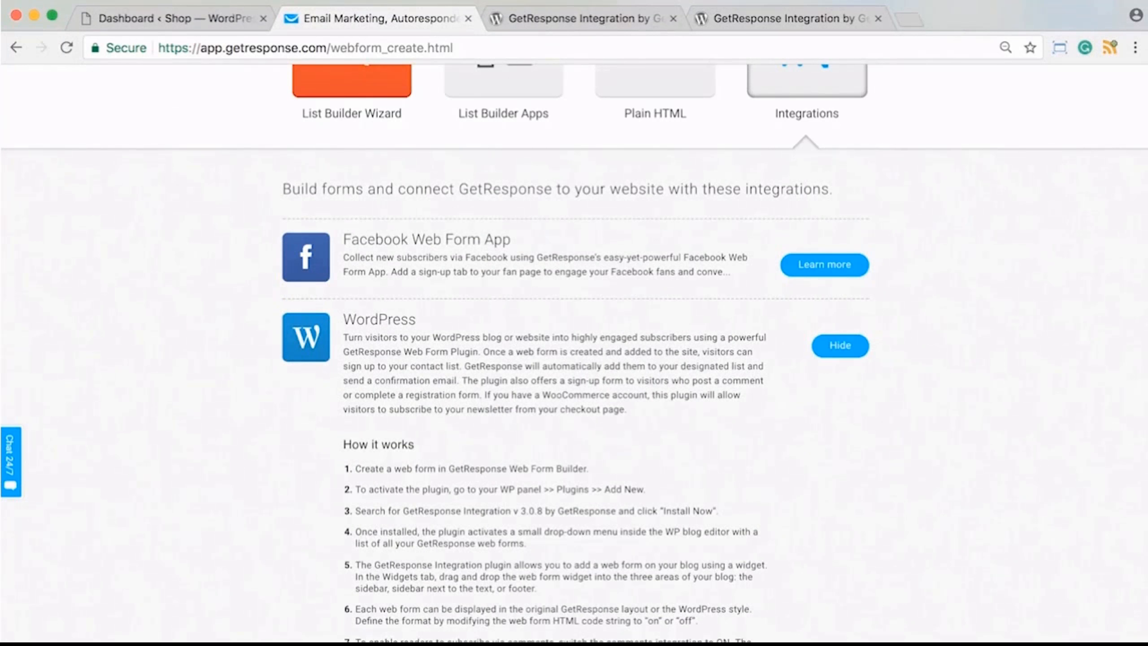
scroll(573, 353, up, 3)
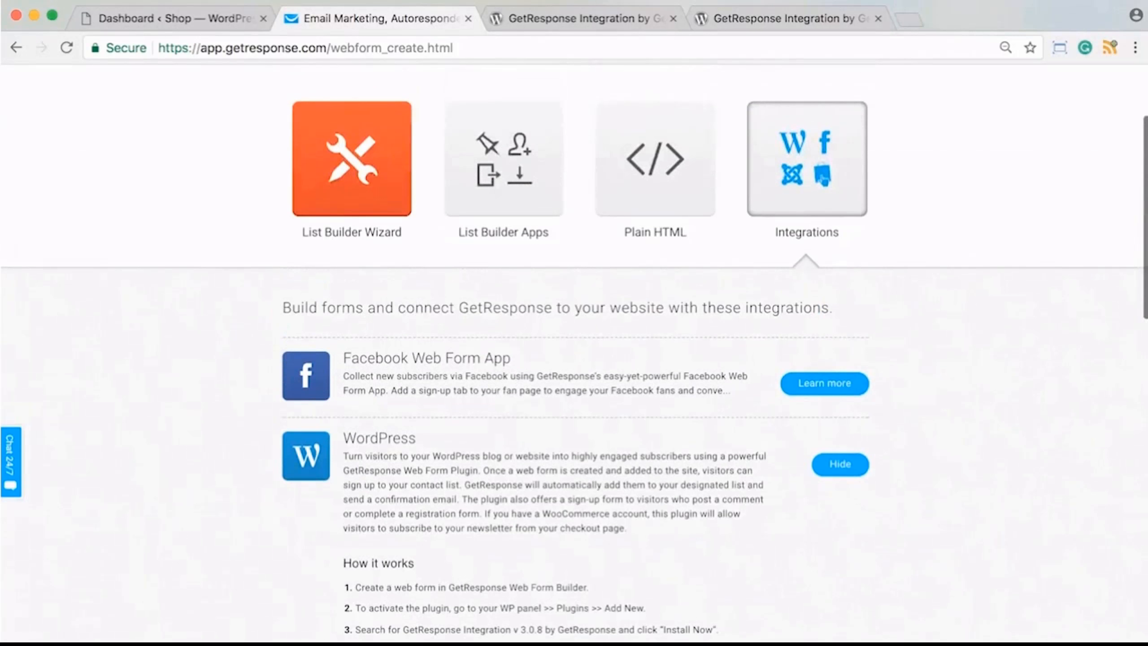
Return to the List Builder Wizard templates and open the Manage forms page
click(390, 136)
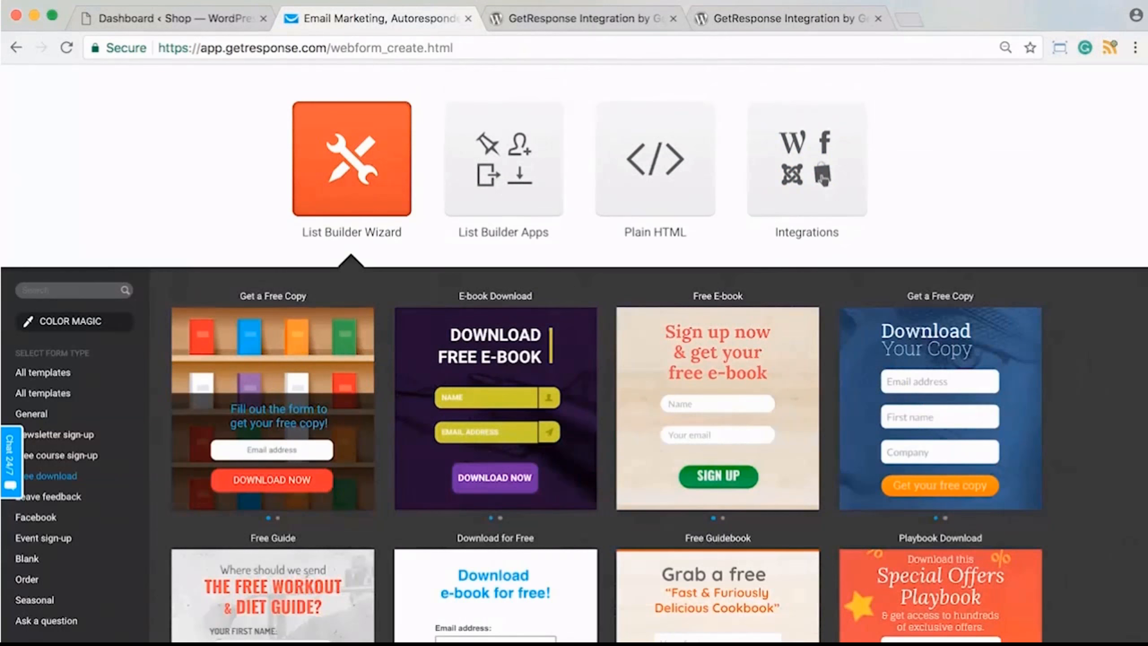
scroll(574, 353, up, 3)
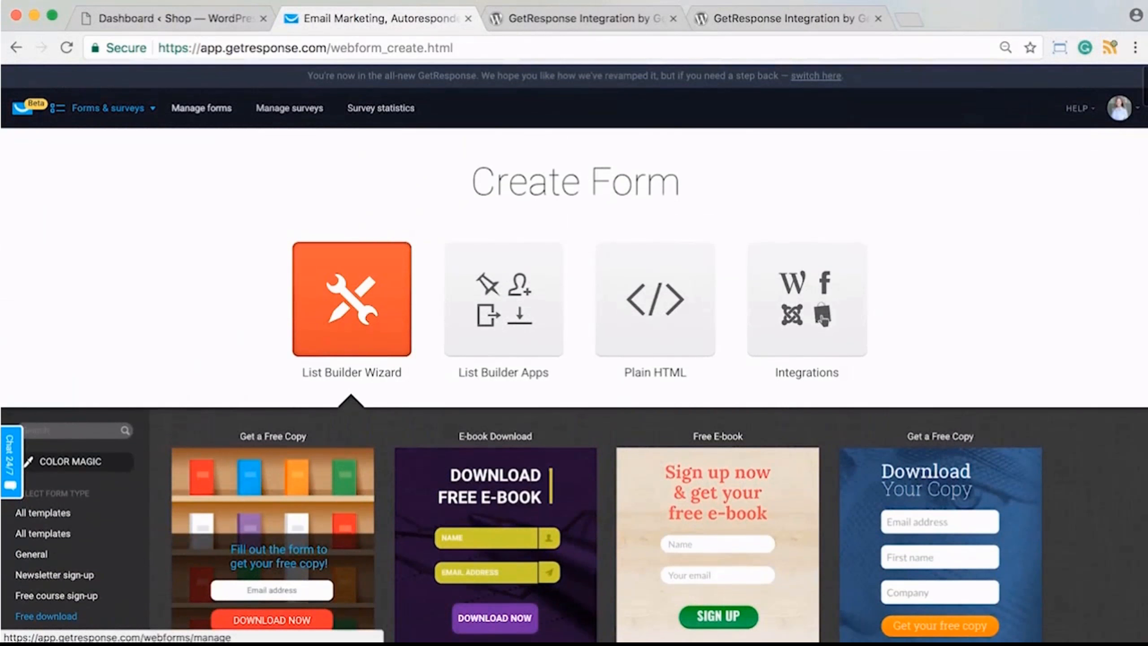
click(201, 107)
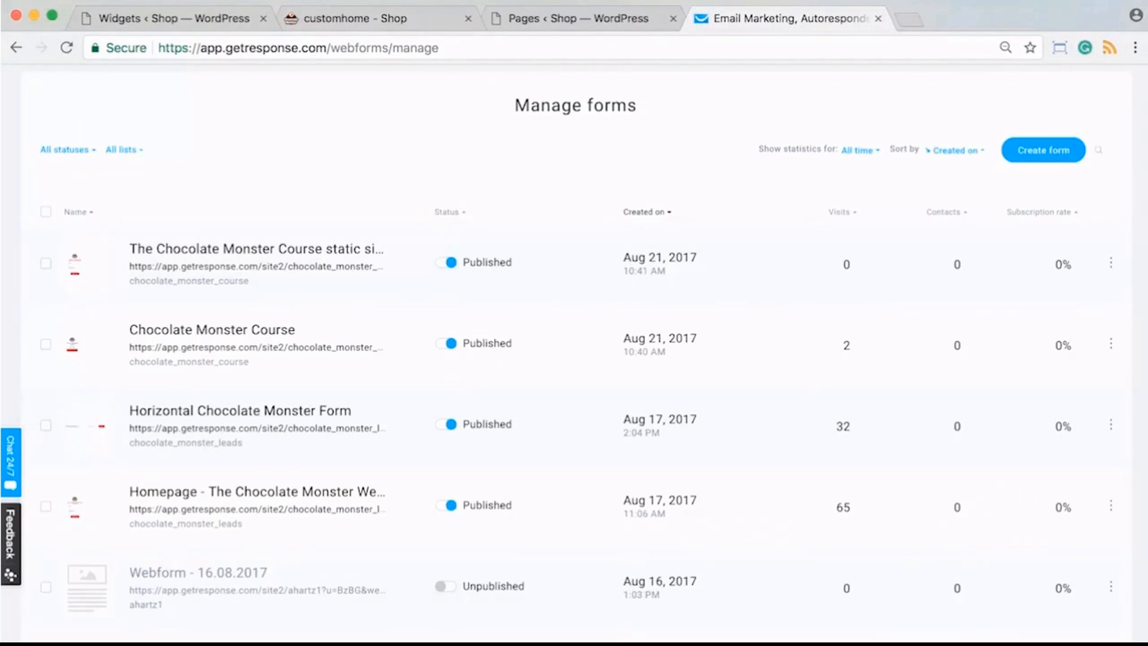
Switch to the WordPress admin dashboard of the Shop site and visit the live site from there
click(380, 18)
click(45, 74)
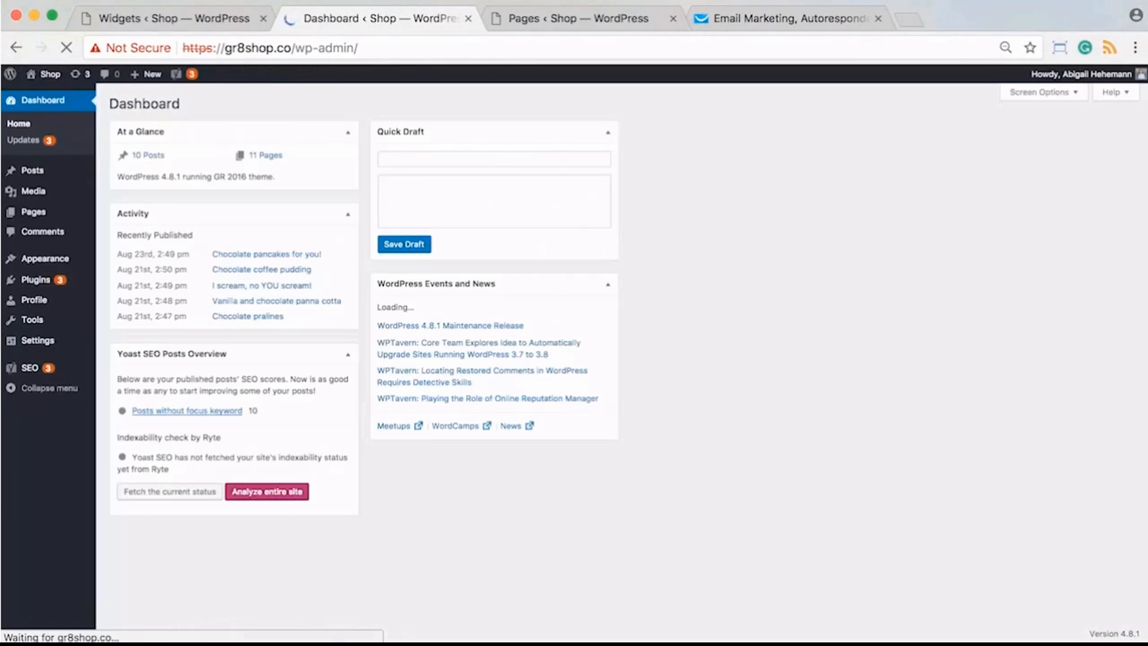
click(44, 95)
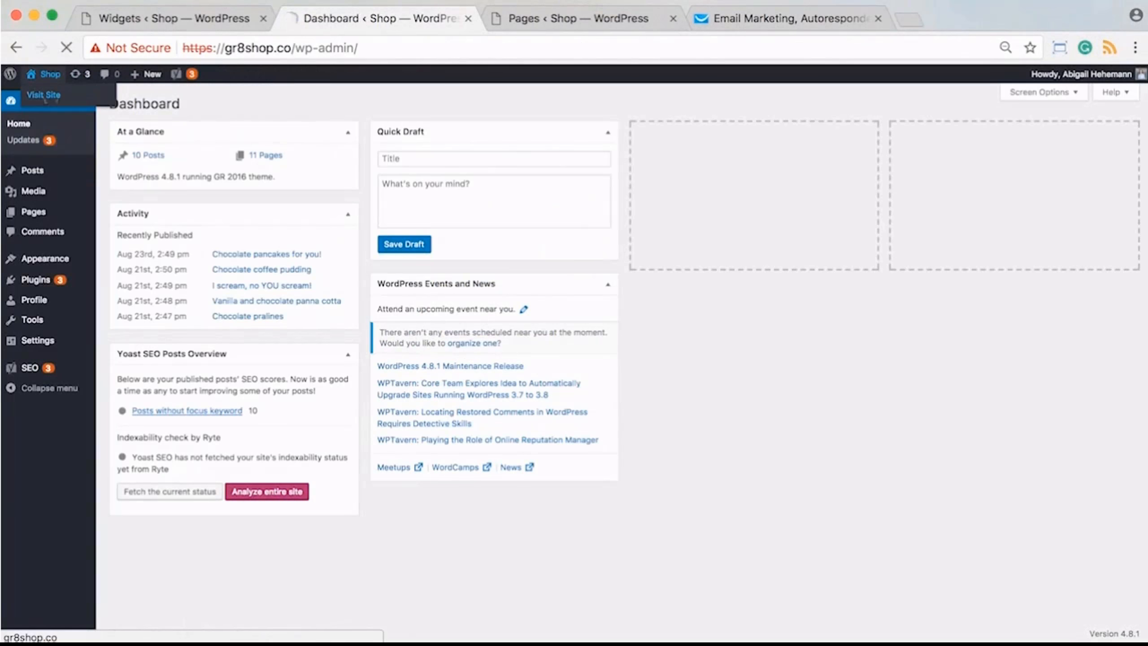
Look over the shop's homepage including its newsletter form, and open the site's blog page
scroll(574, 353, down, 15)
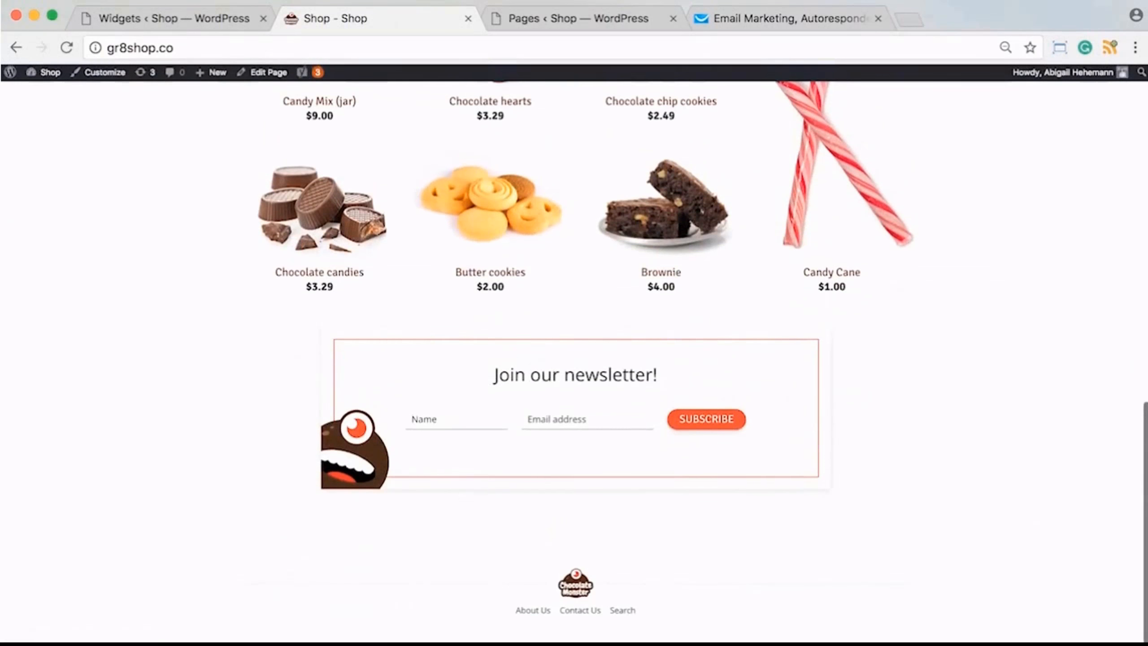
scroll(574, 353, up, 15)
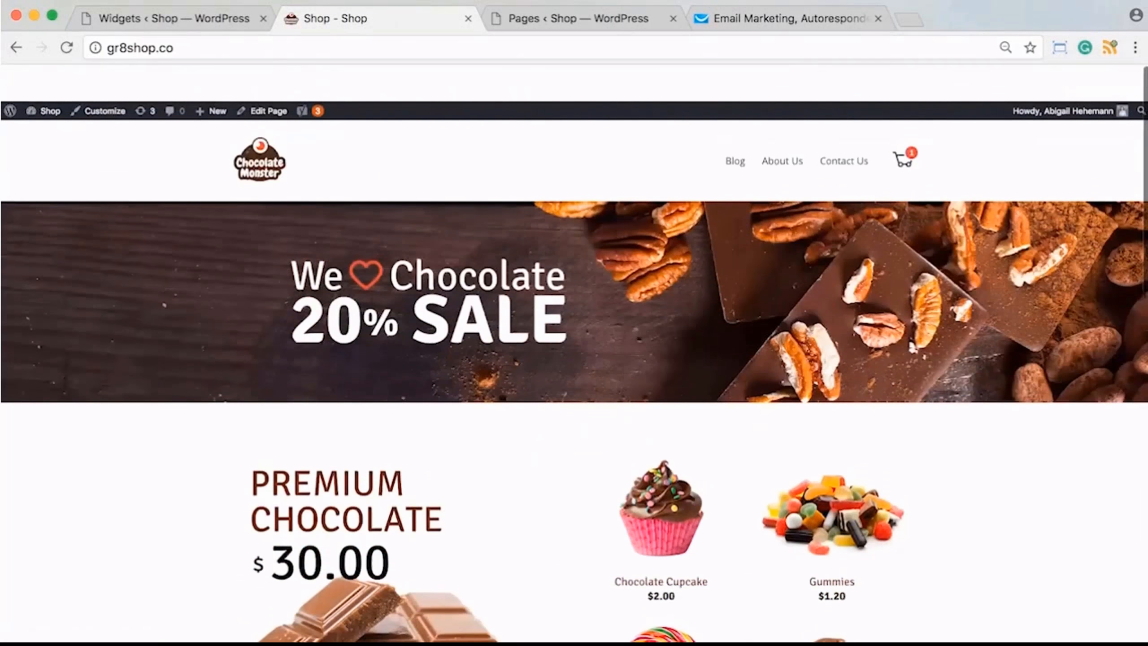
click(735, 124)
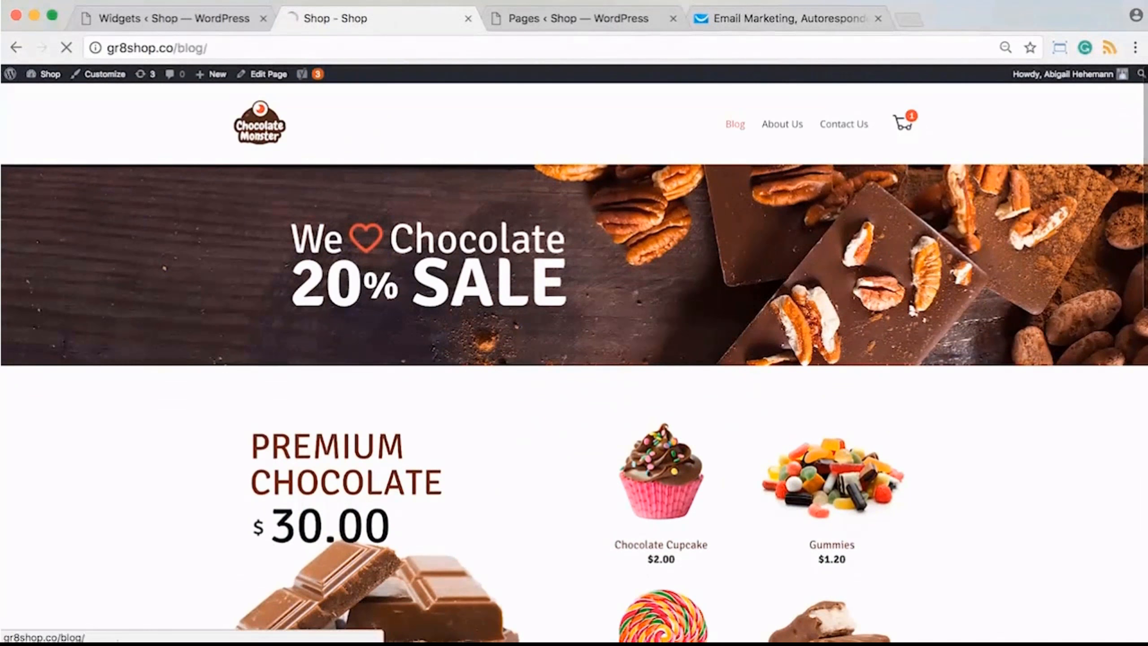
scroll(574, 353, down, 1)
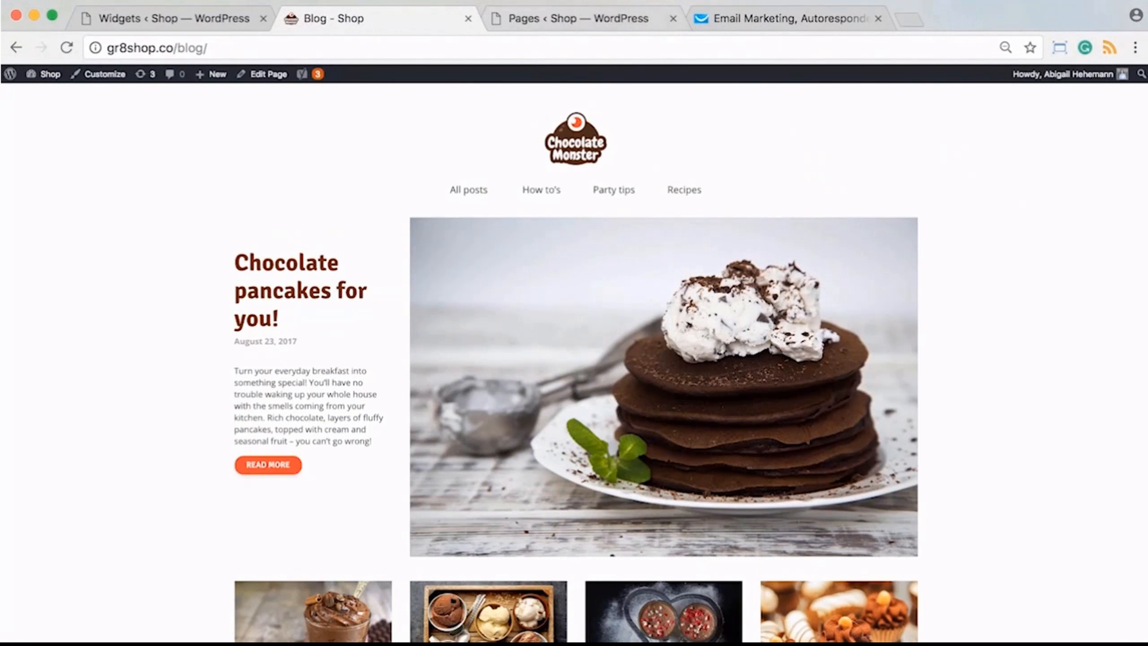
Switch to the GetResponse Manage forms page and open the Horizontal Chocolate Monster Form for editing
click(789, 19)
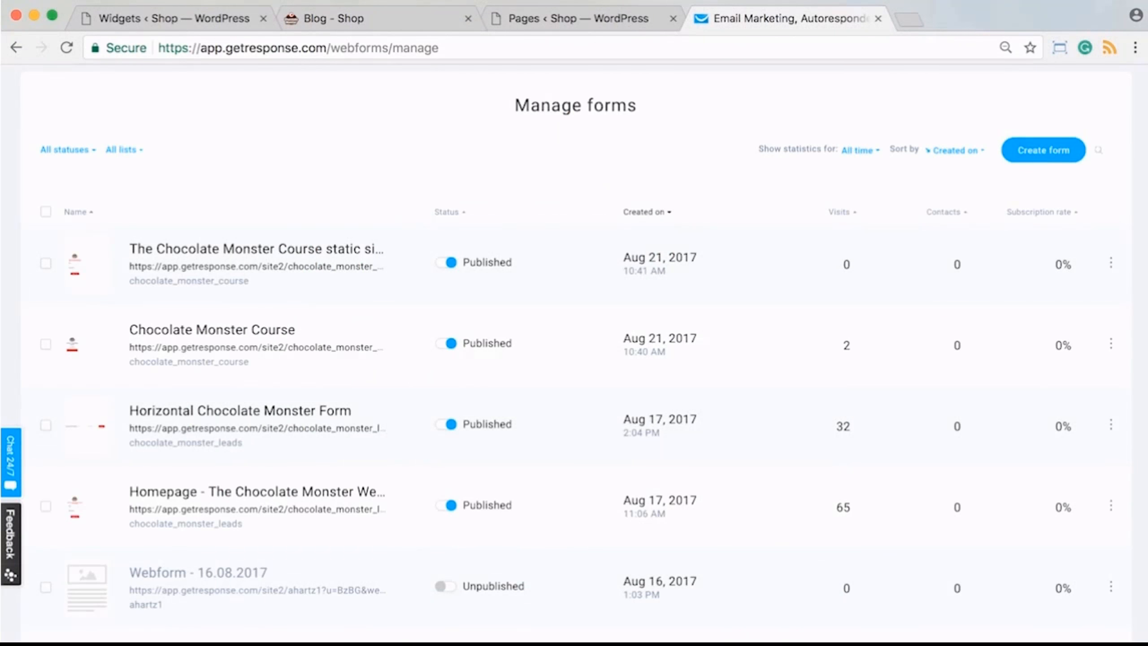
click(1111, 425)
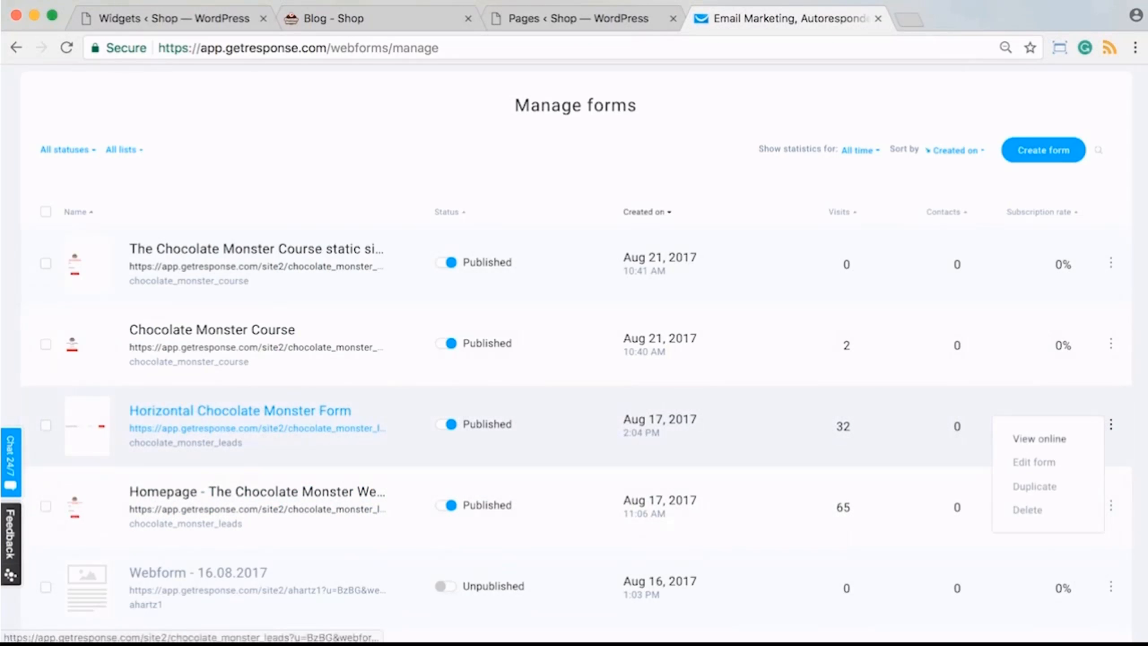
click(1034, 462)
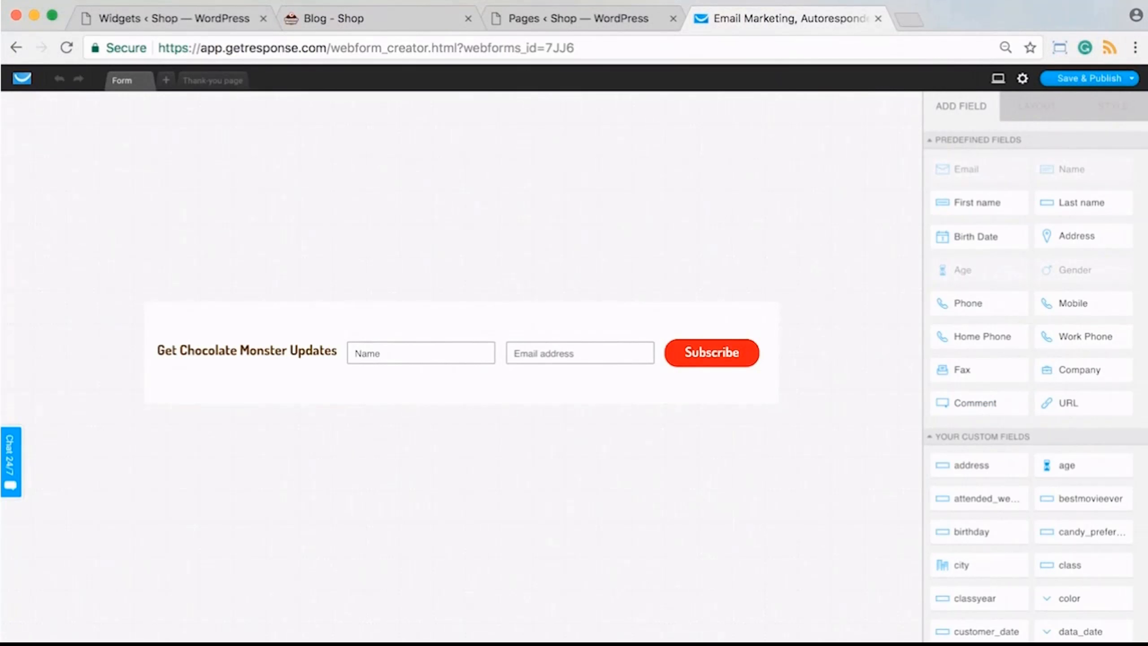
Change the form's Subscribe button label to "Download"
click(712, 353)
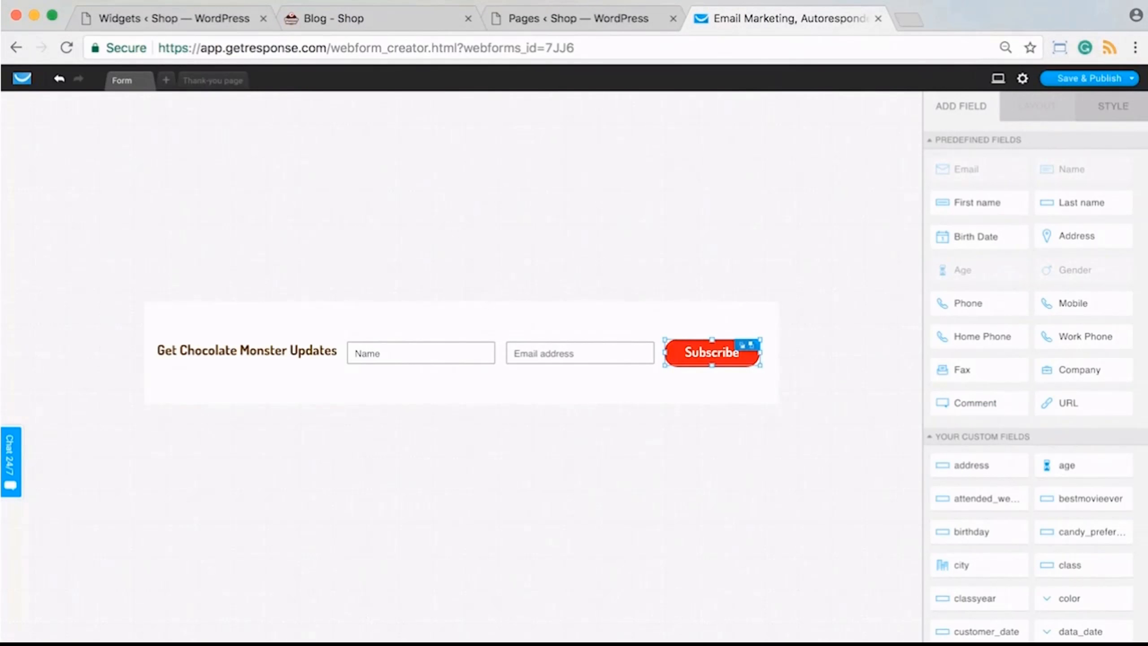
double_click(719, 353)
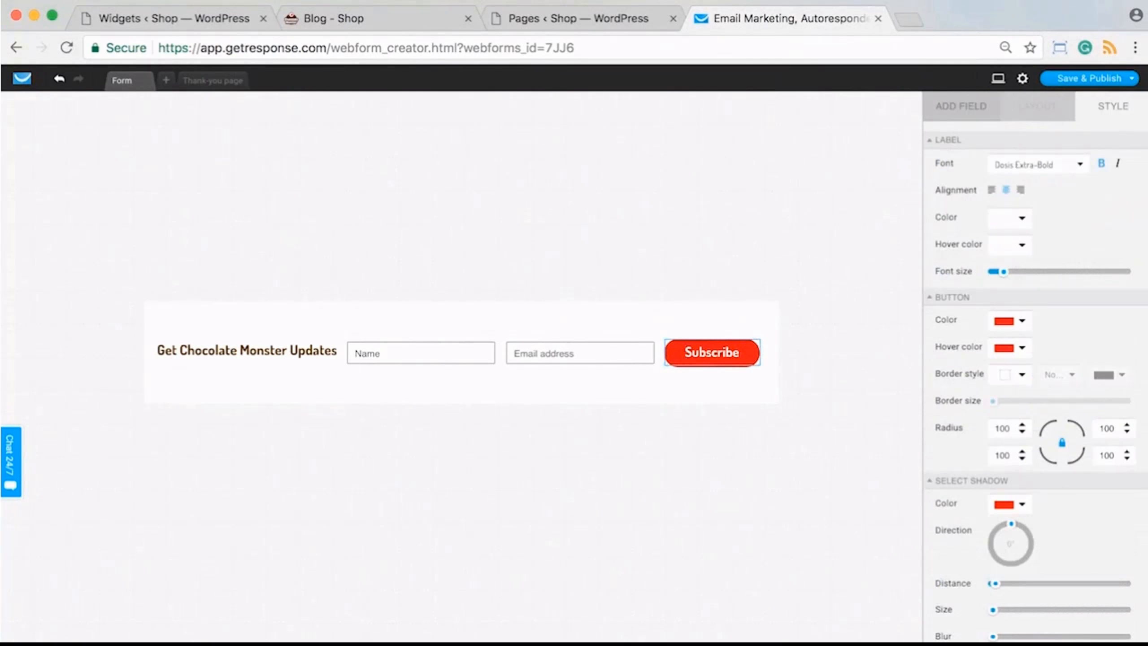
double_click(719, 353)
text(Download)
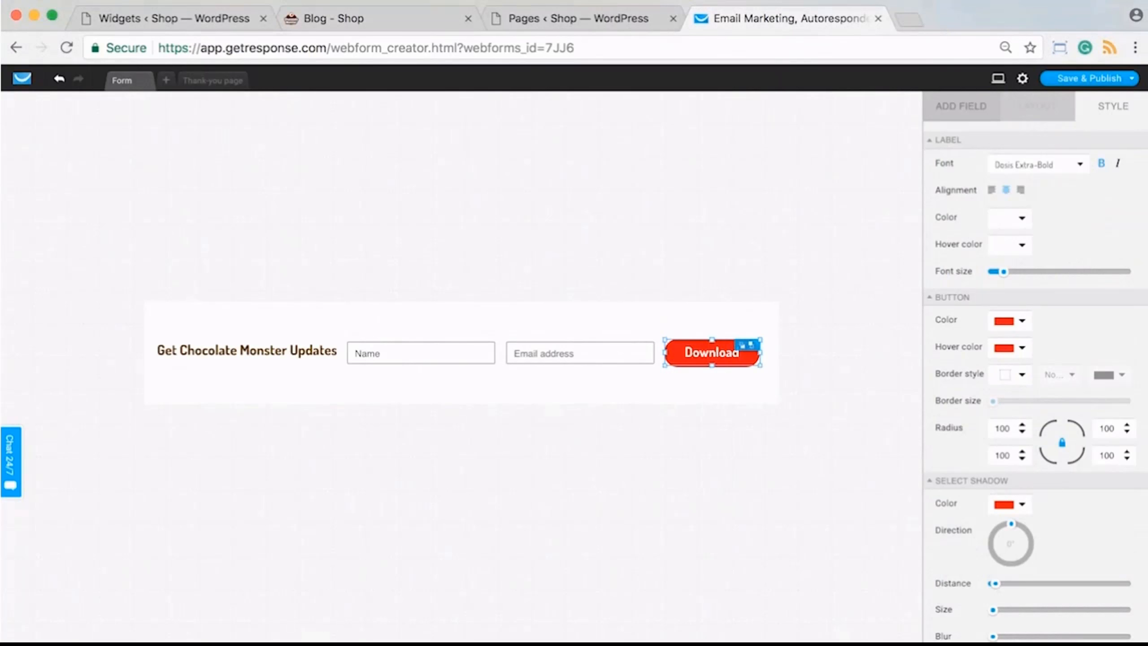
key(Escape)
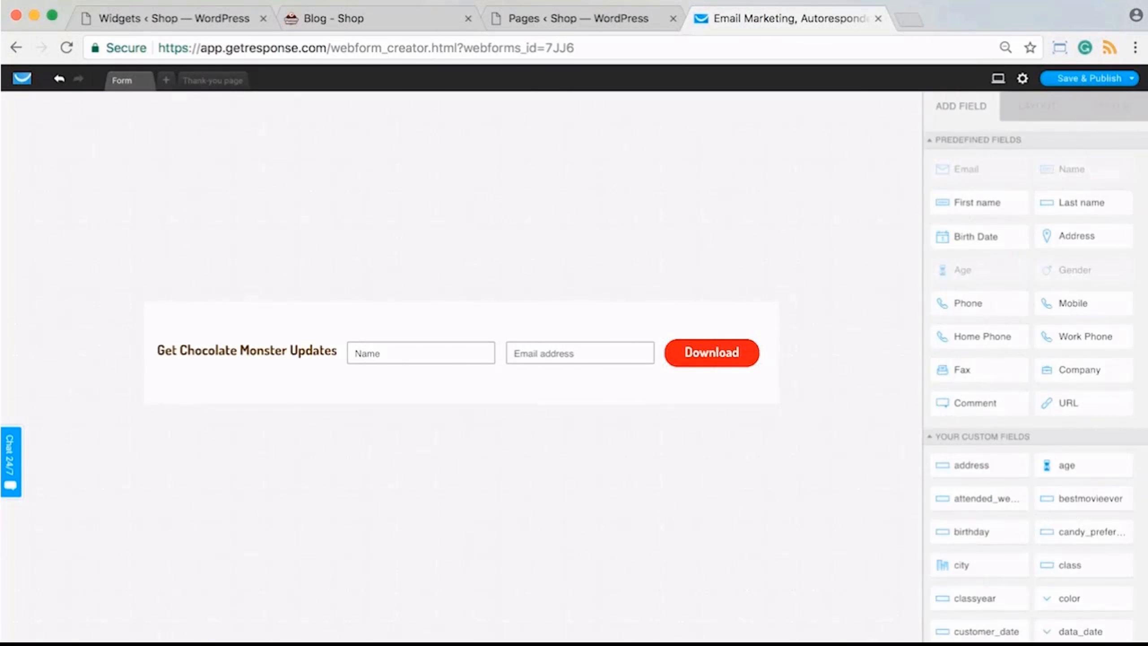
Replace the form's heading text with "Download our recipe directory!"
triple_click(209, 351)
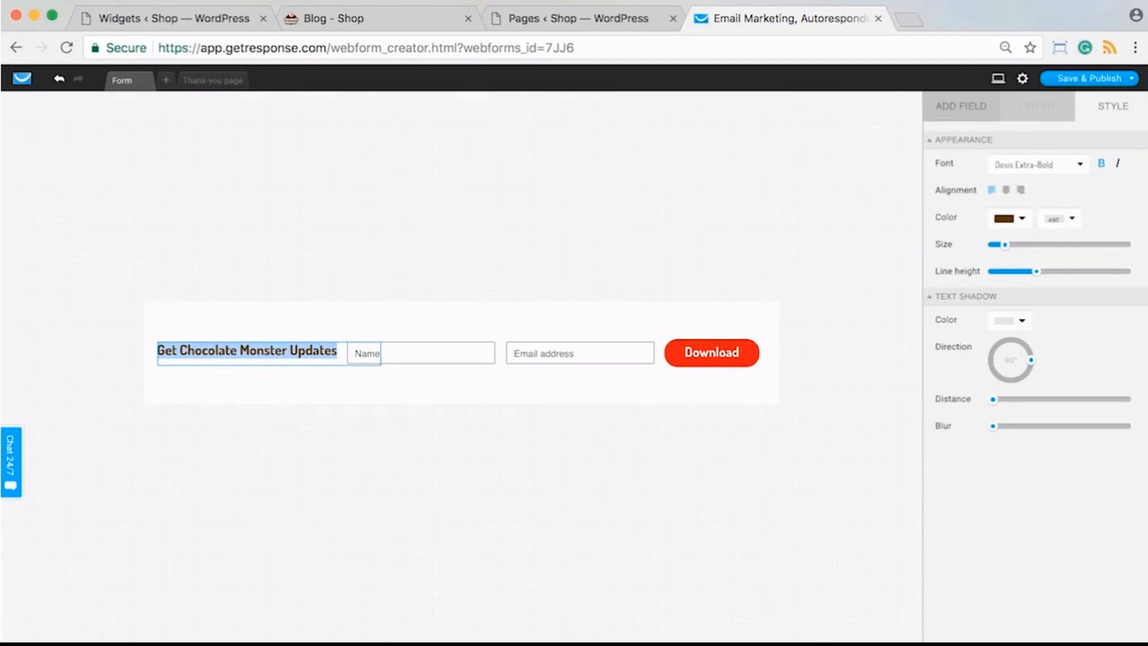
text(Download our)
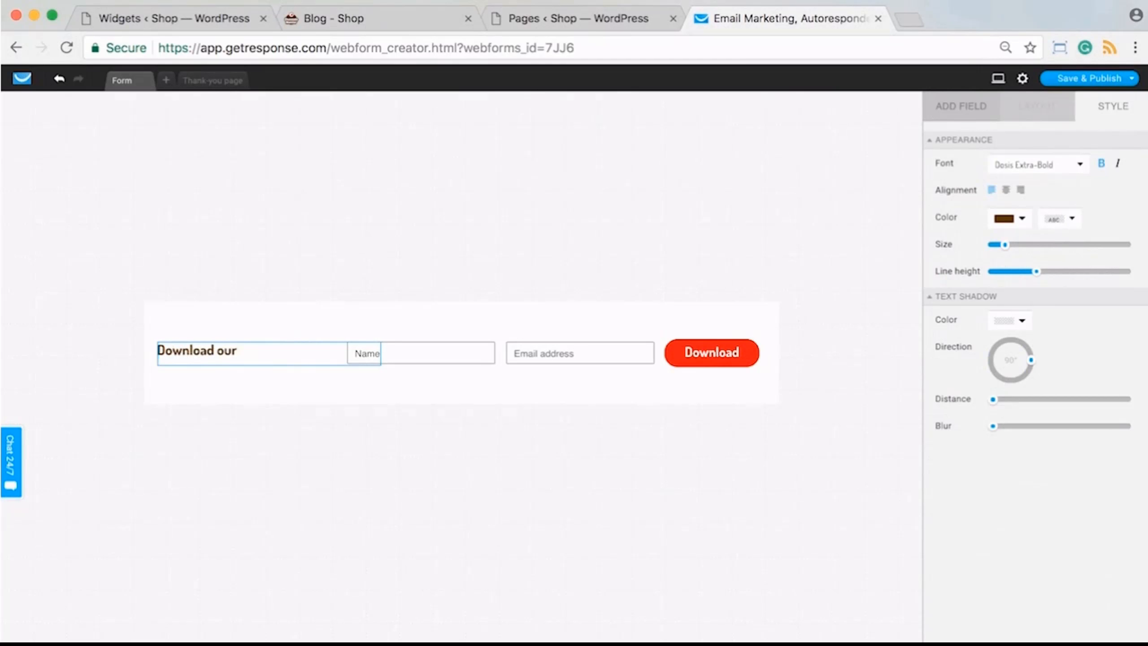
text( recipe directory)
key(BackSpace)
key(BackSpace)
key(BackSpace)
key(BackSpace)
key(BackSpace)
text(ctory!)
key(Escape)
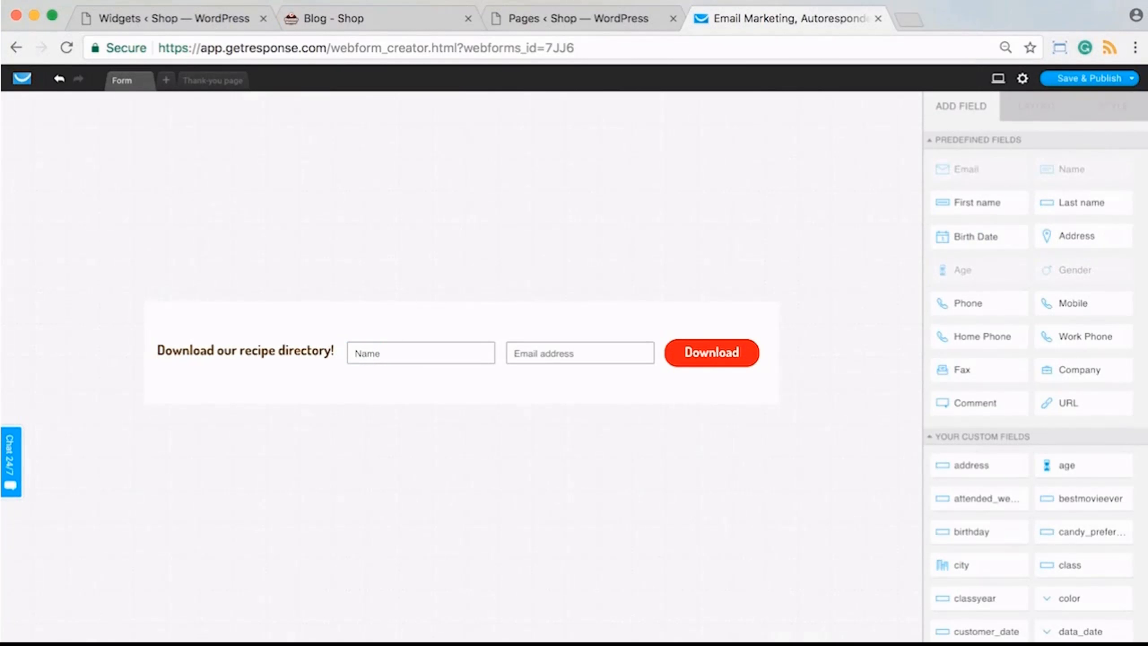
Nudge the form's heading slightly down and to the right to line it up with the input fields
click(260, 351)
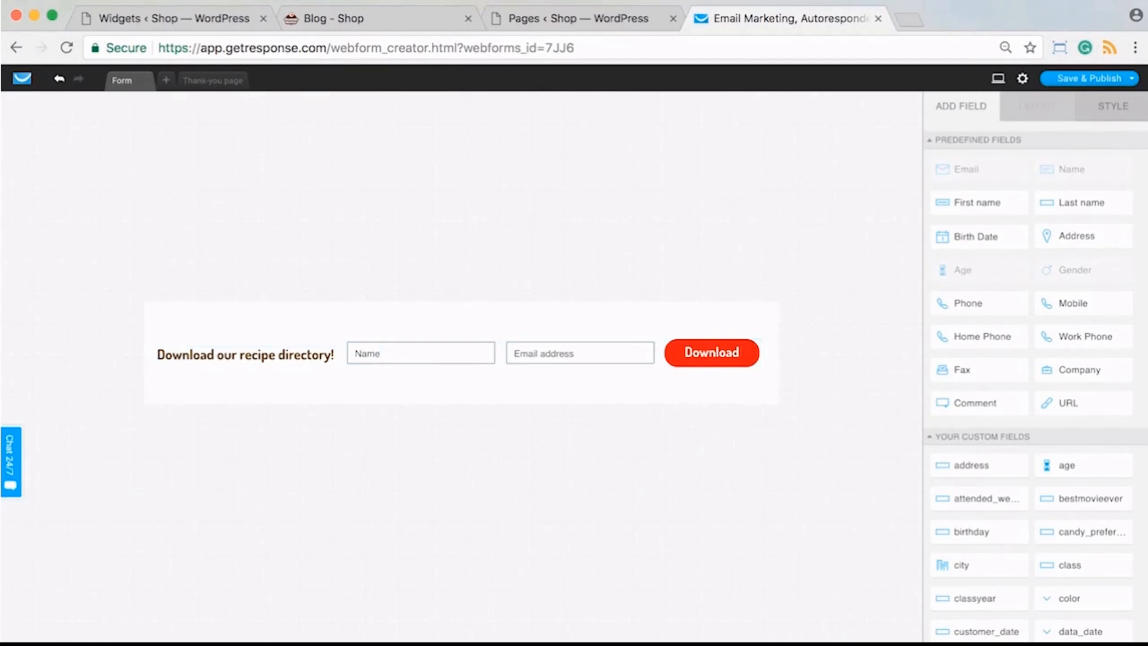
click(260, 352)
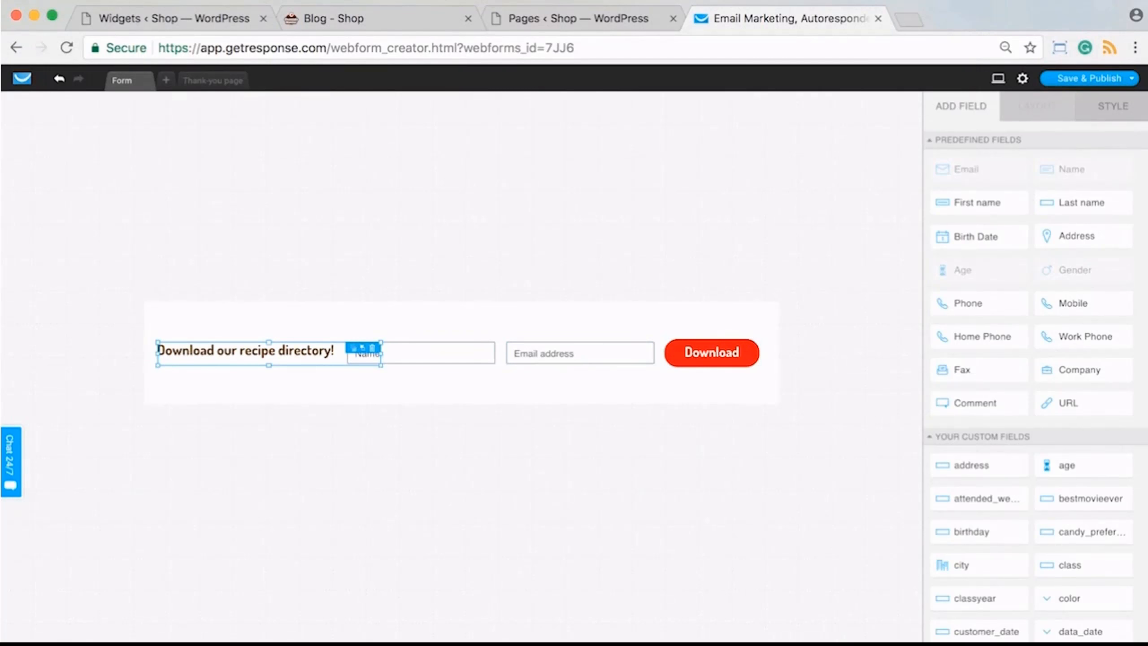
key(Escape)
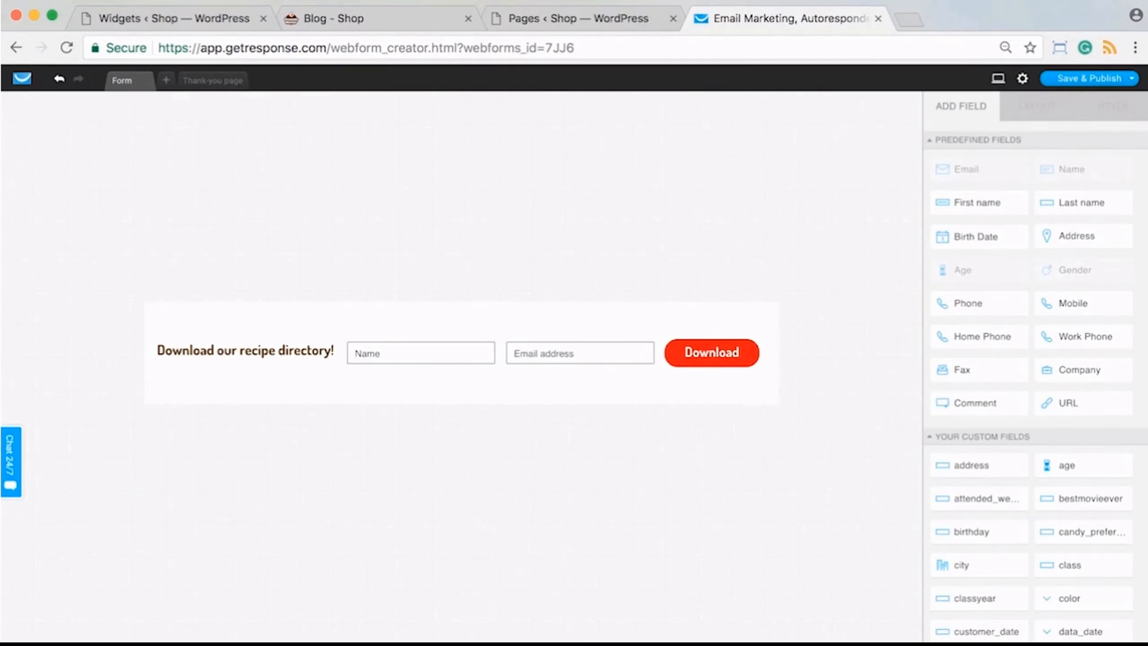
click(253, 352)
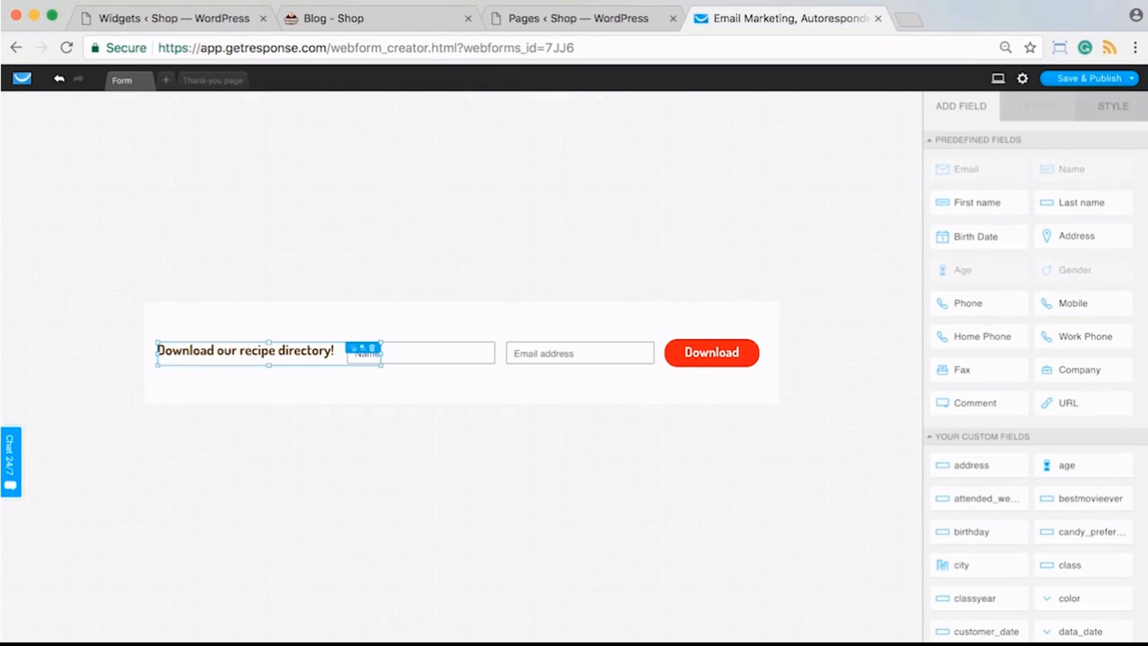
key(Down)
key(Down)
key(Right)
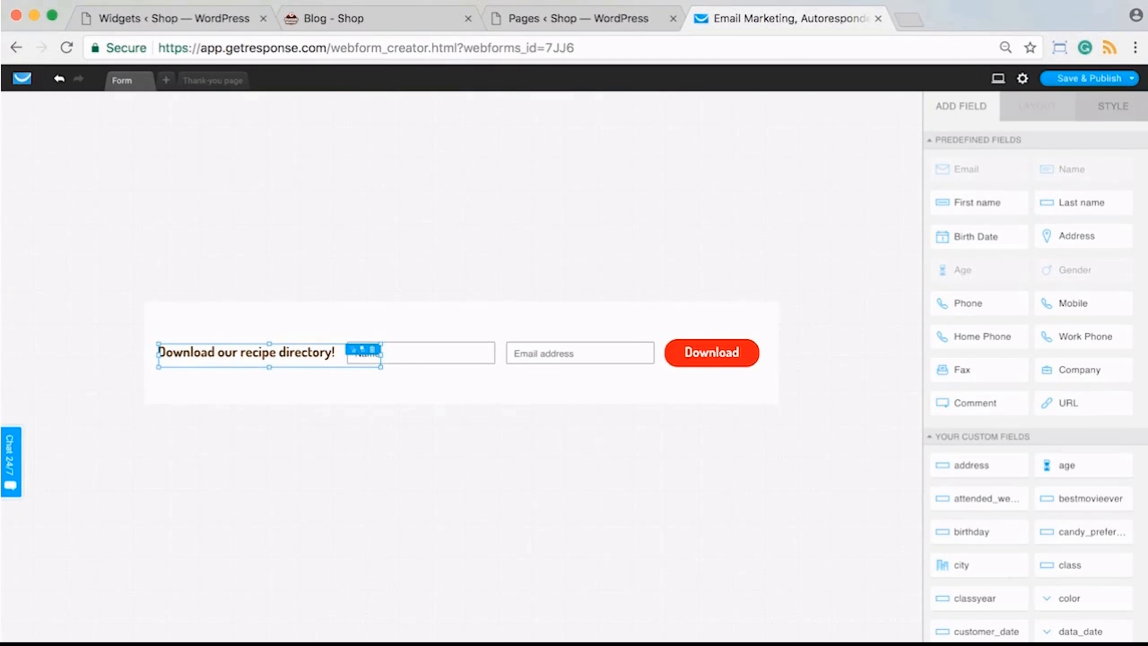
key(Escape)
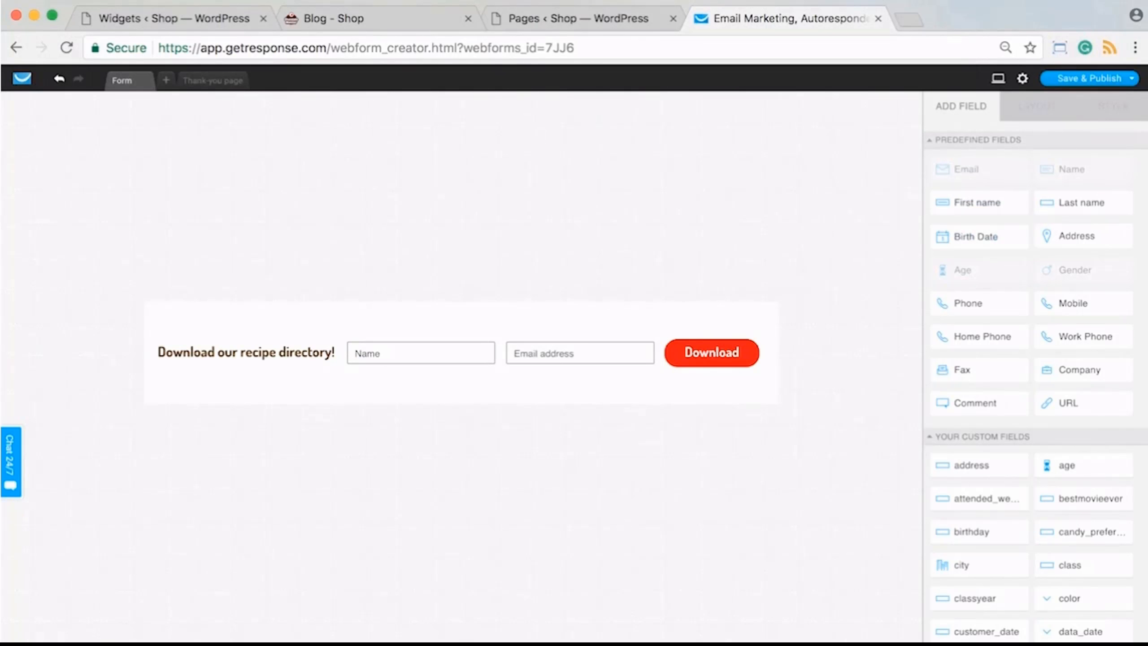
In the form settings, prefix the form name with "Homepage" so it reads "Homepage Horizontal Chocolate Monster Form"
click(1022, 78)
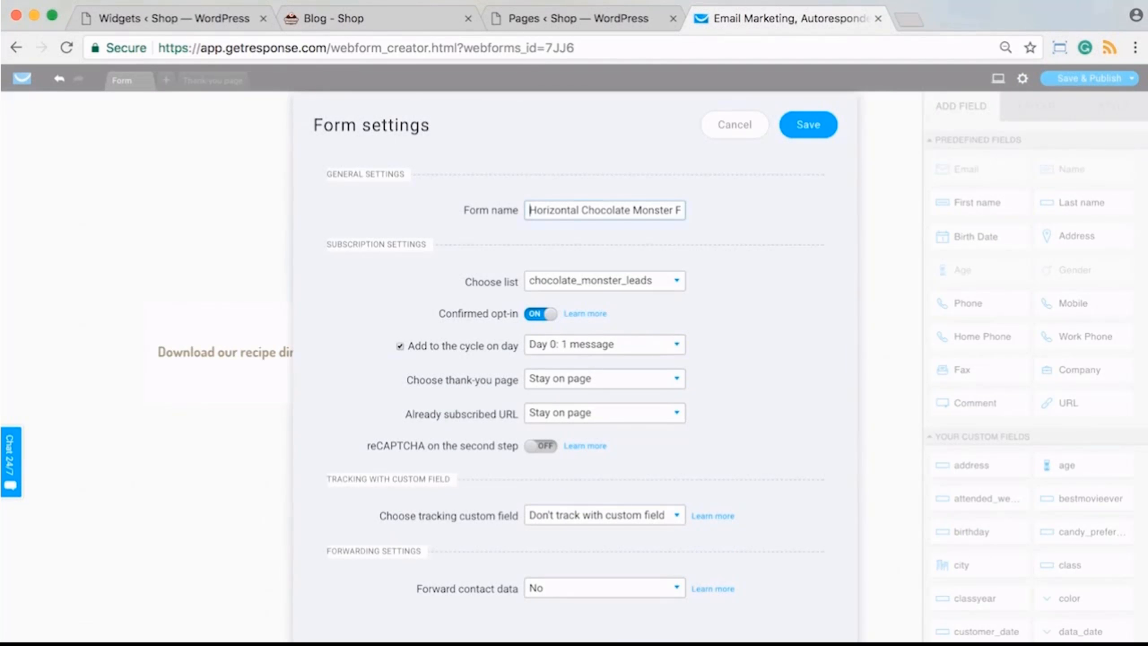
text(Homepage)
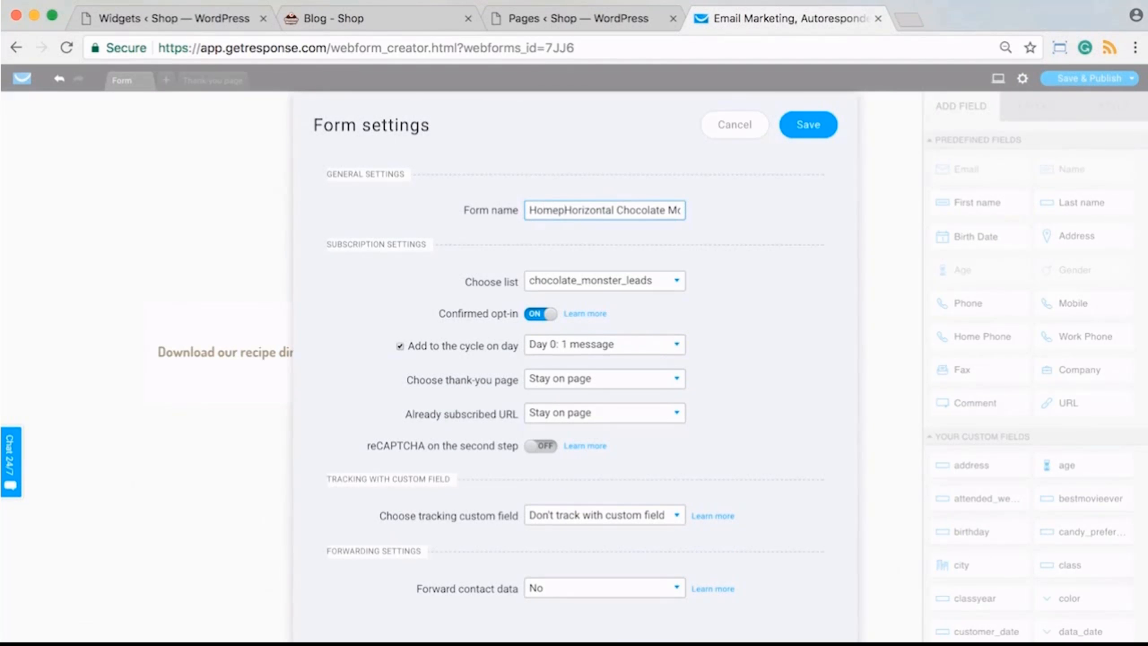
key(super+a)
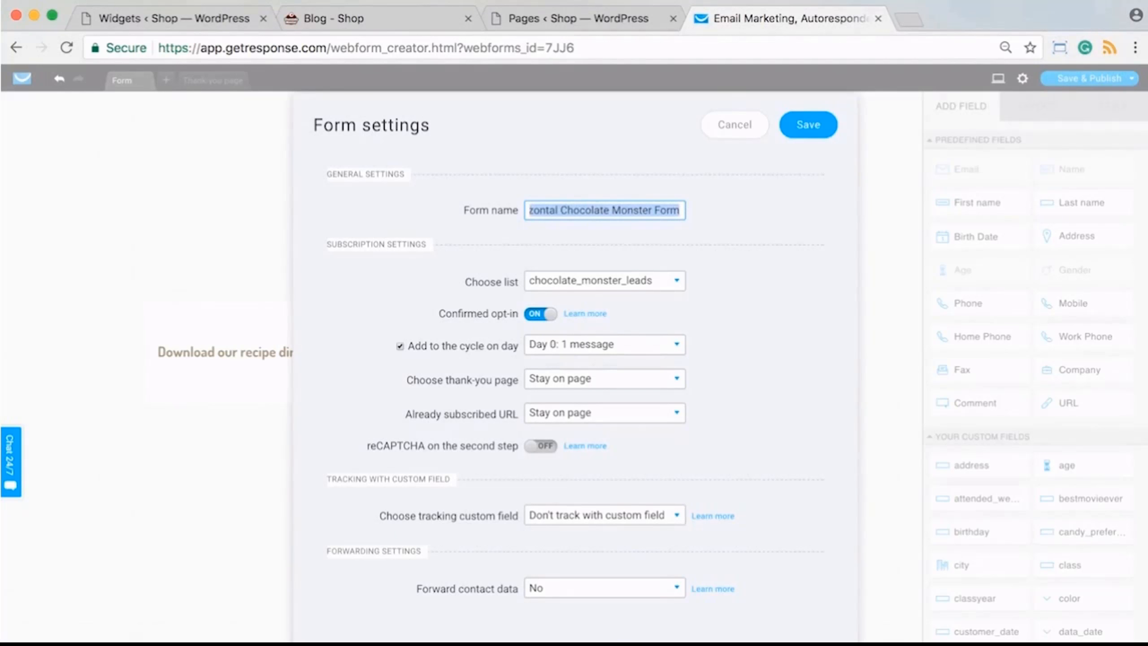
key(Right)
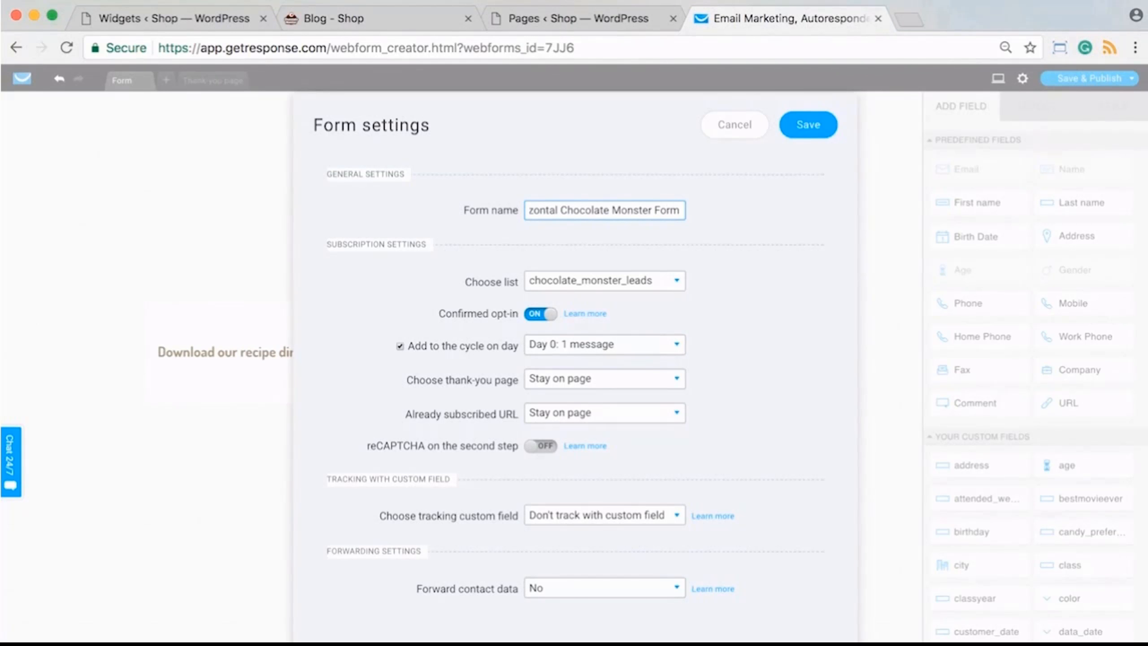
Set the thank-you page option to "Stay on page" and save the form settings
scroll(574, 362, down, 1)
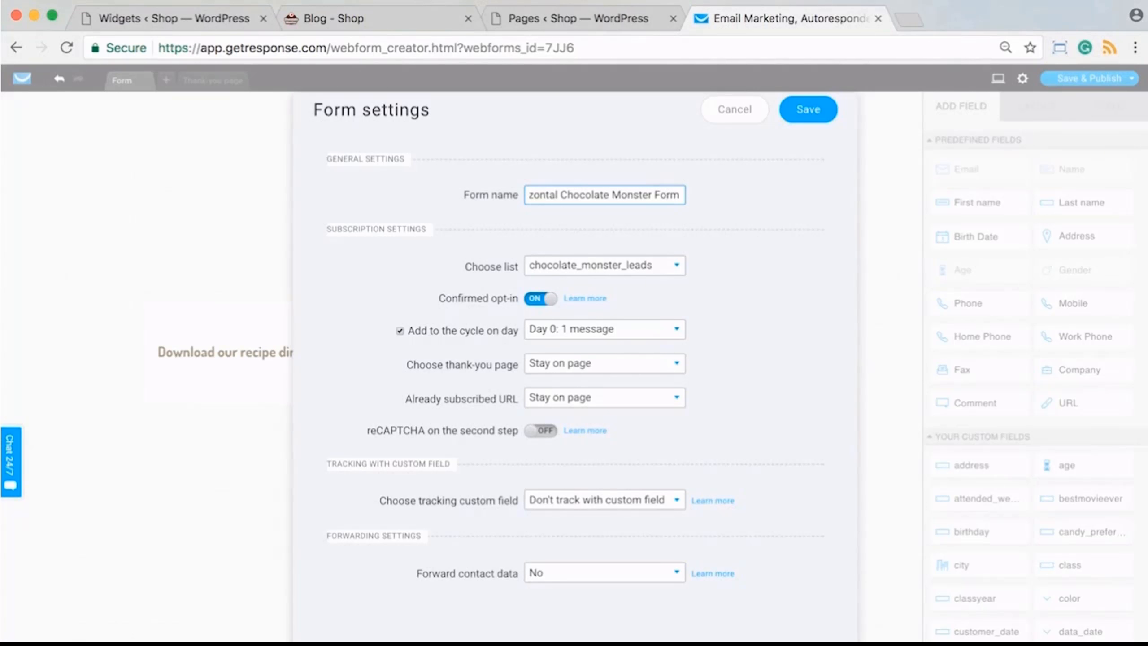
click(605, 363)
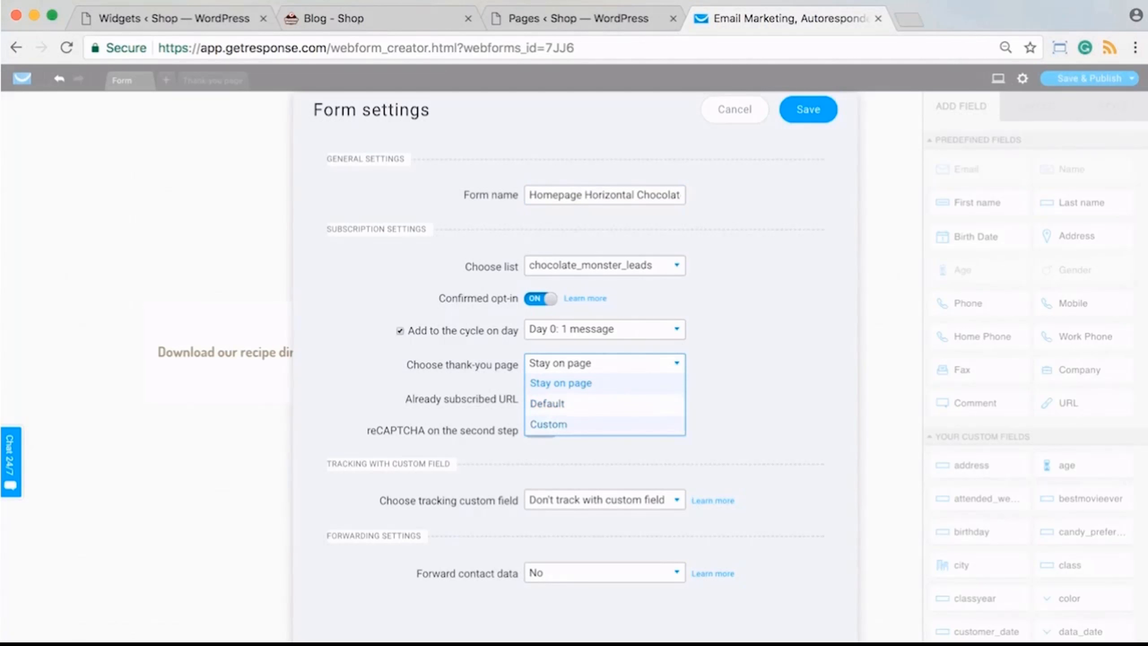
click(560, 383)
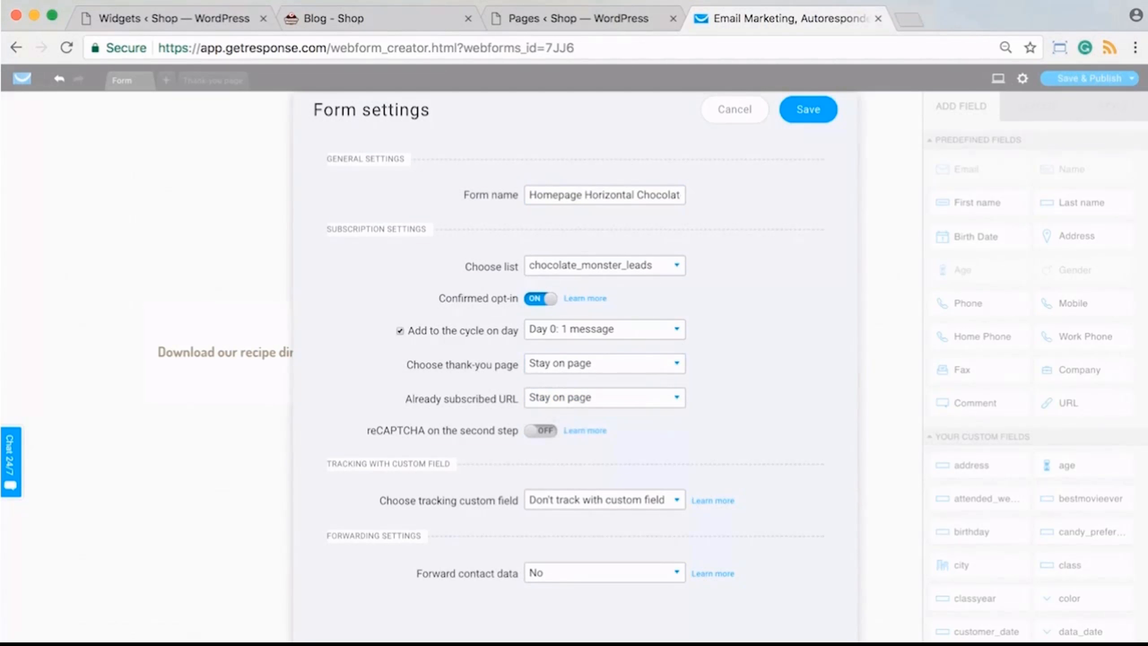
click(808, 109)
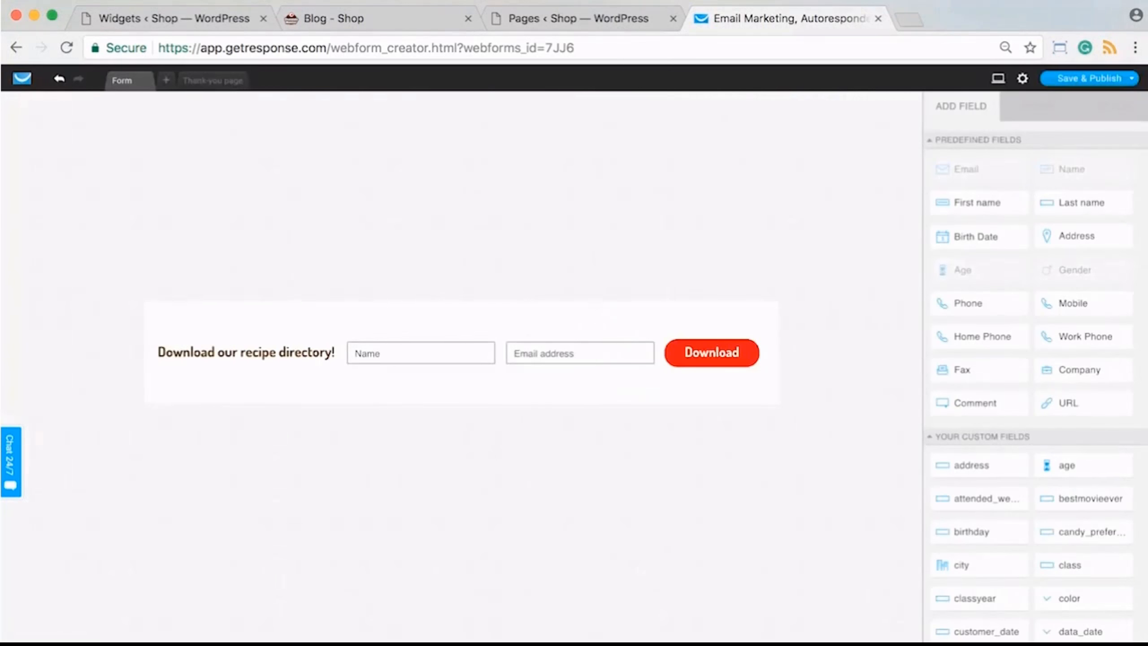
Replace the message on the form's thank-you page with "Check your inbox and confirm!"
click(212, 80)
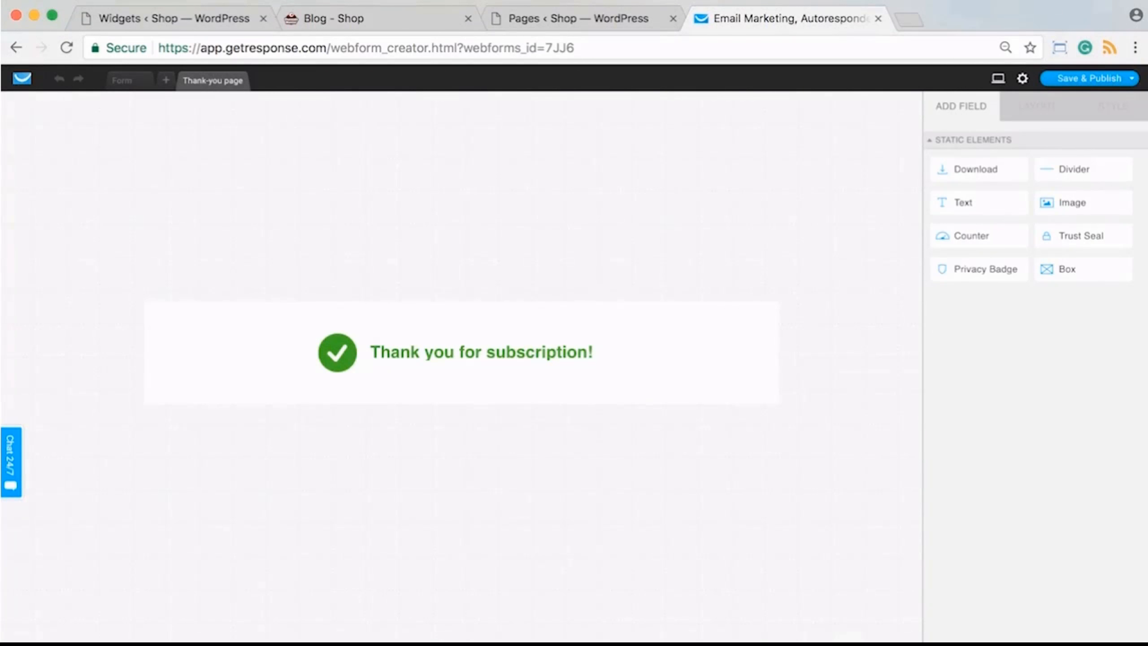
click(518, 352)
click(517, 352)
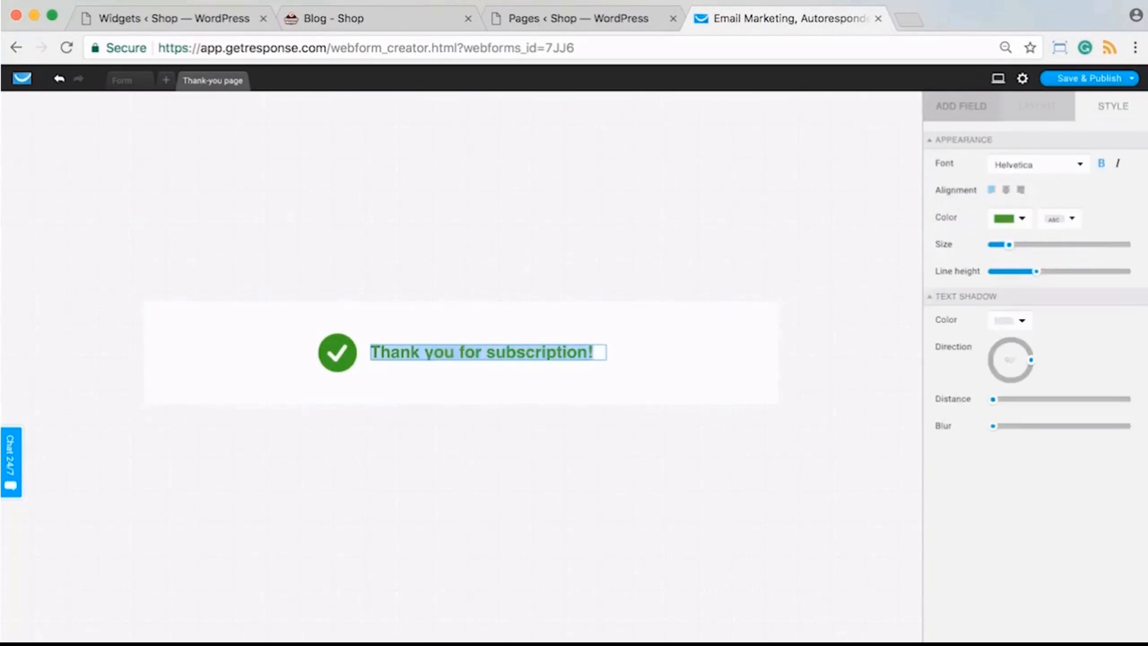
click(517, 352)
key(super+a)
text(C)
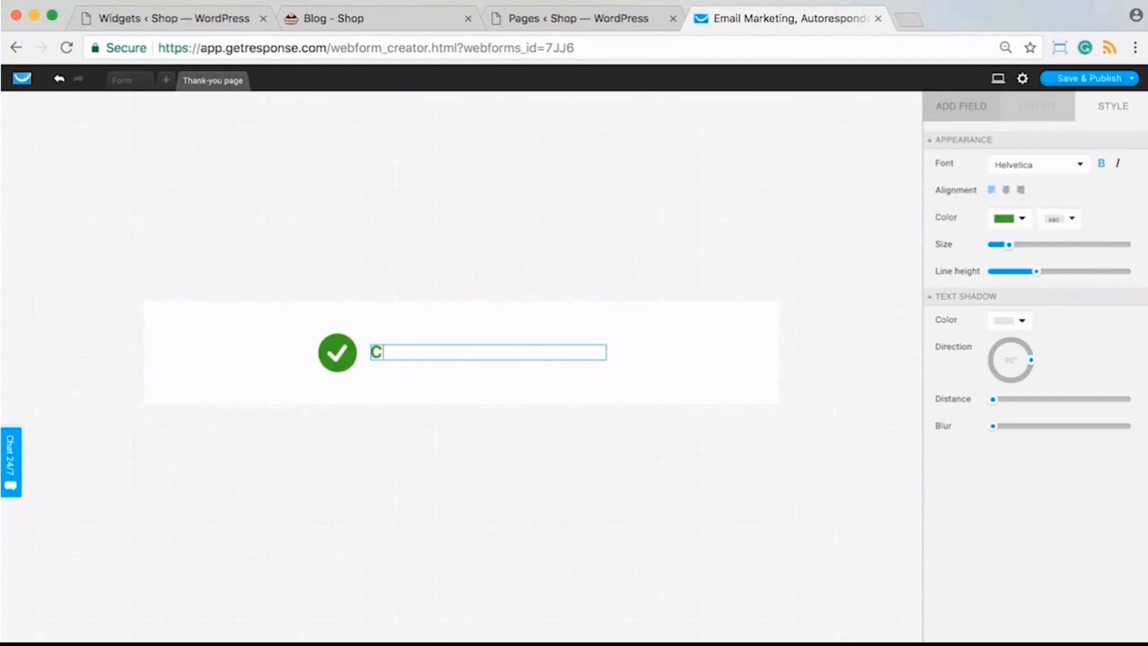
text(heck your inbox and confirm!)
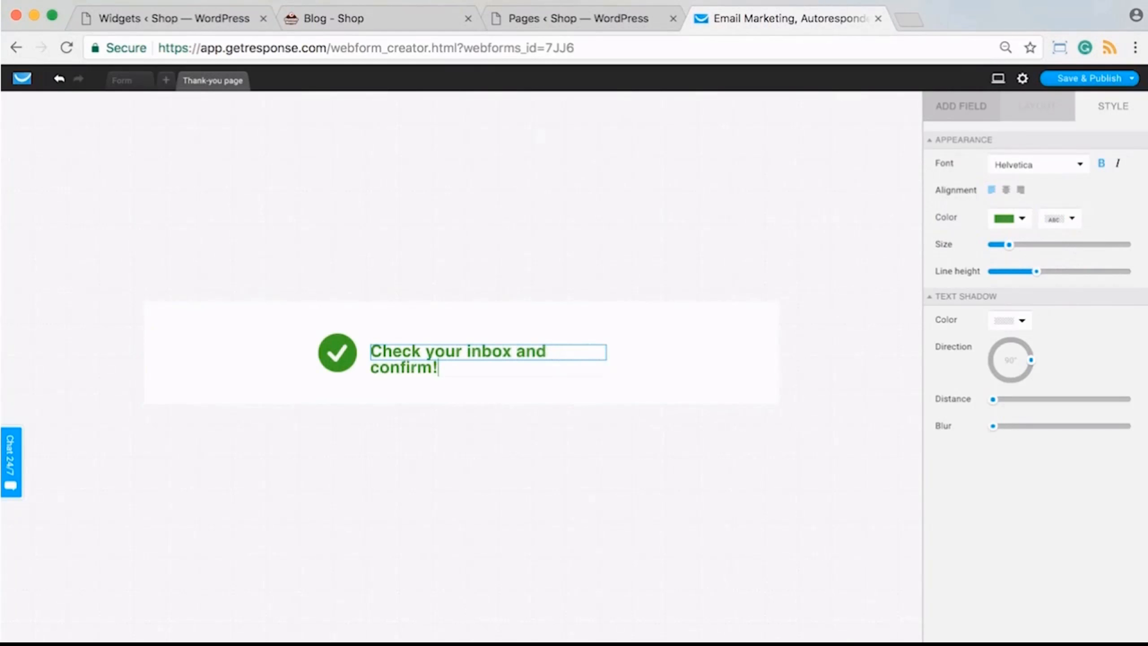
key(Escape)
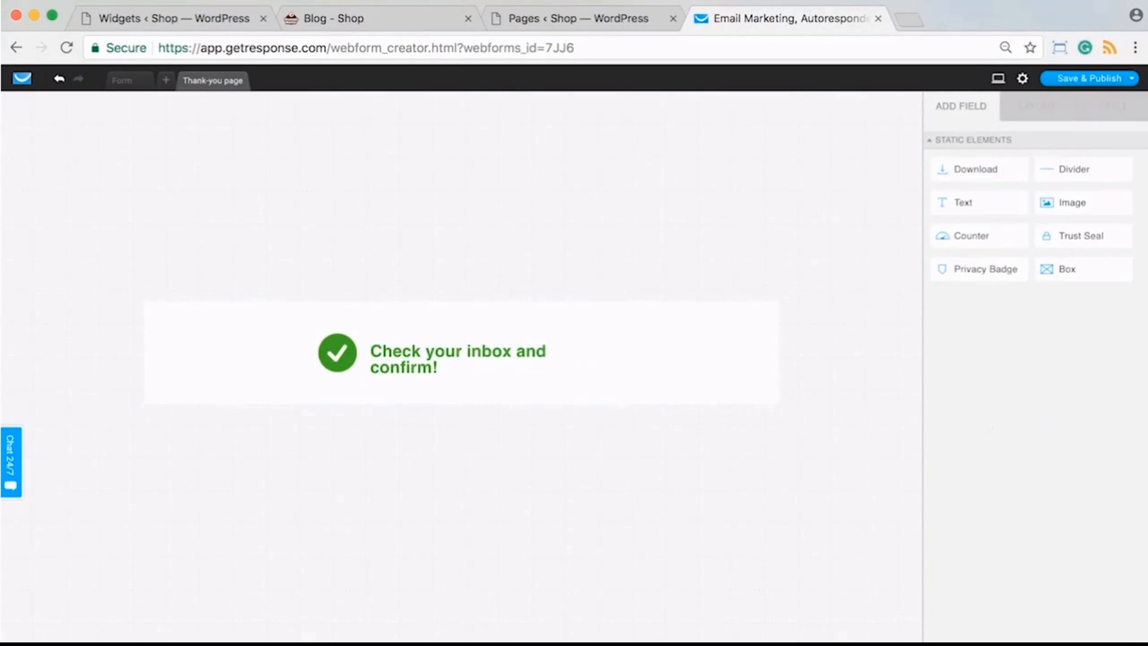
Widen the thank-you message's text box so the sentence fits on a single line
click(488, 360)
drag(606, 361, 654, 362)
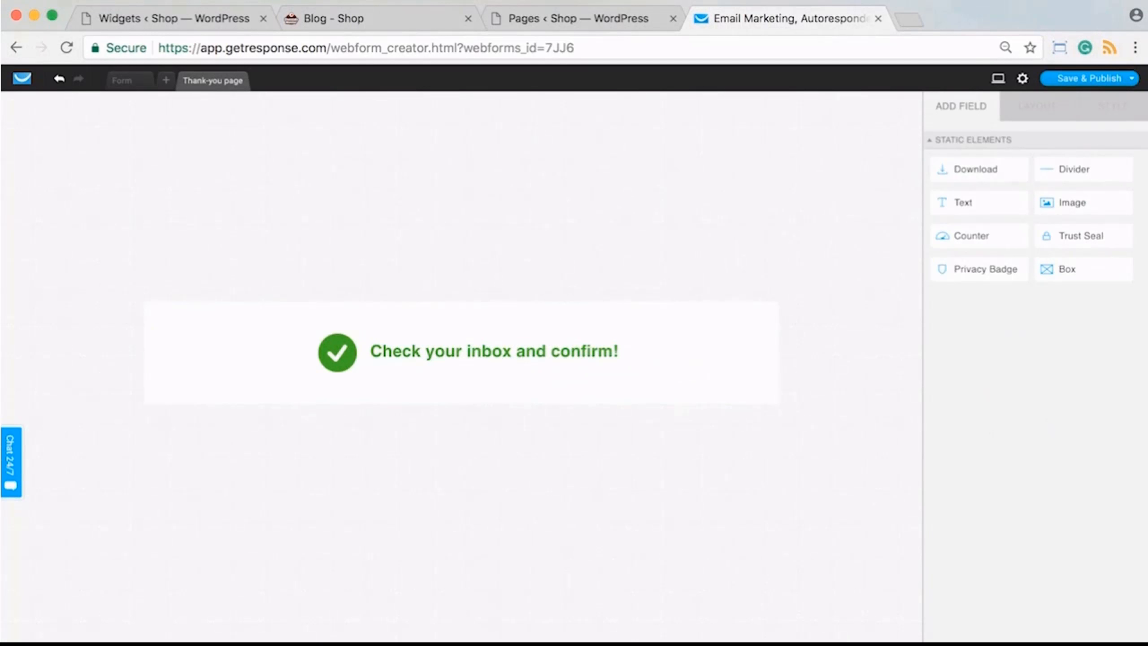
mouse_move(1090, 79)
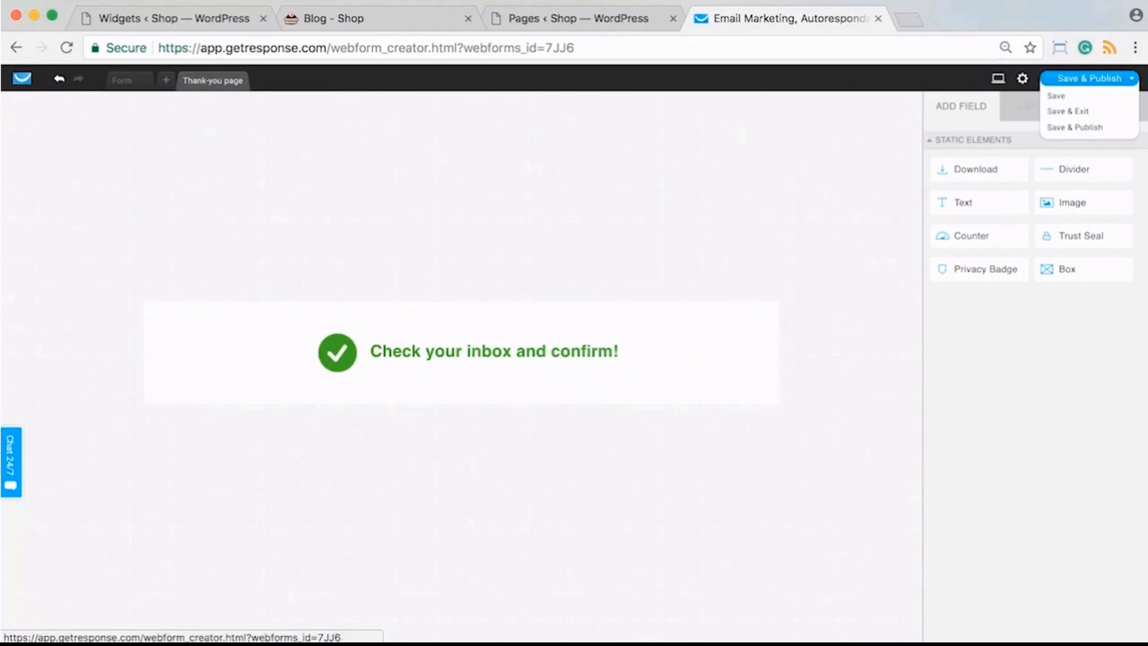
Save and publish the form, reviewing the GetResponse-hosted link and selecting the self-install option with its JavaScript code
click(1075, 127)
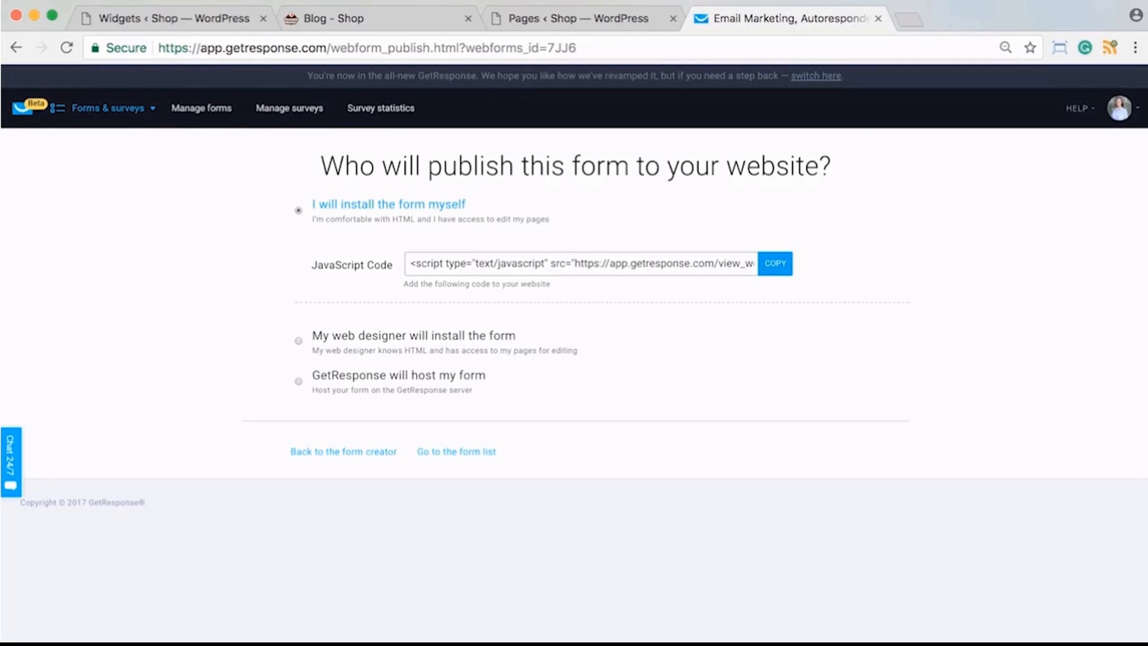
click(298, 382)
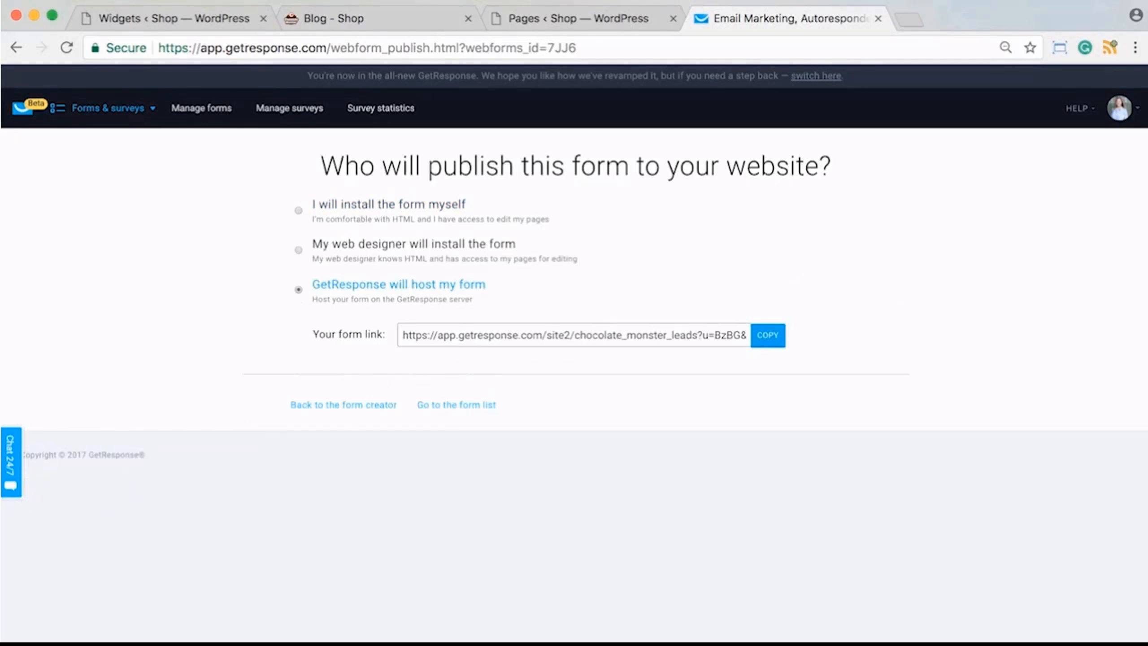
triple_click(489, 335)
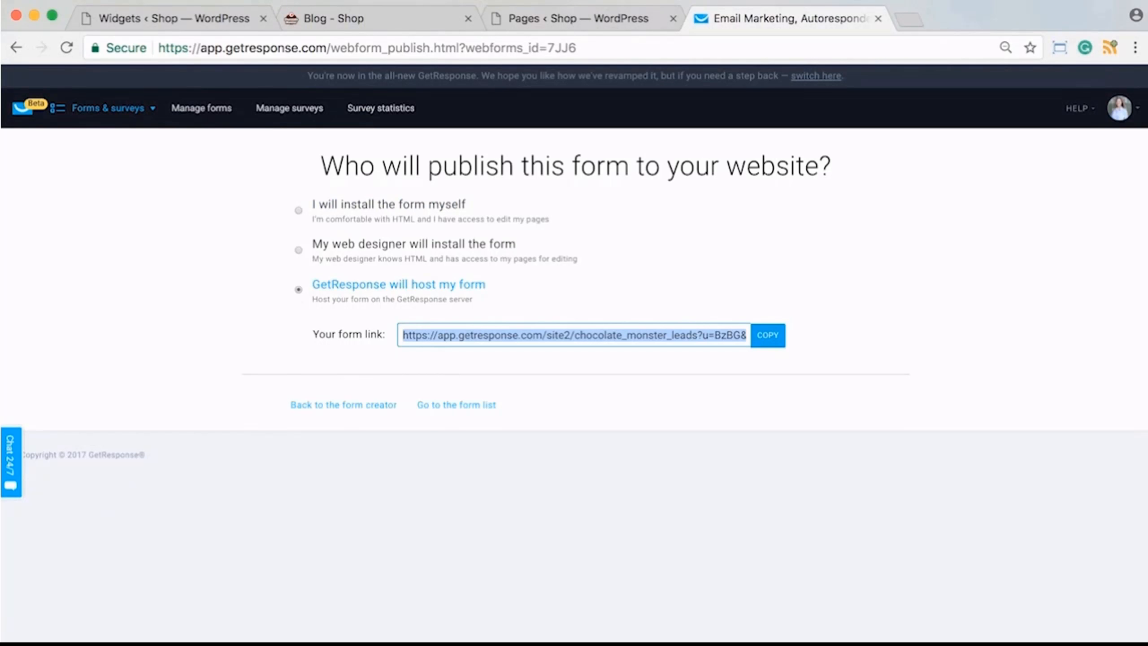
click(298, 211)
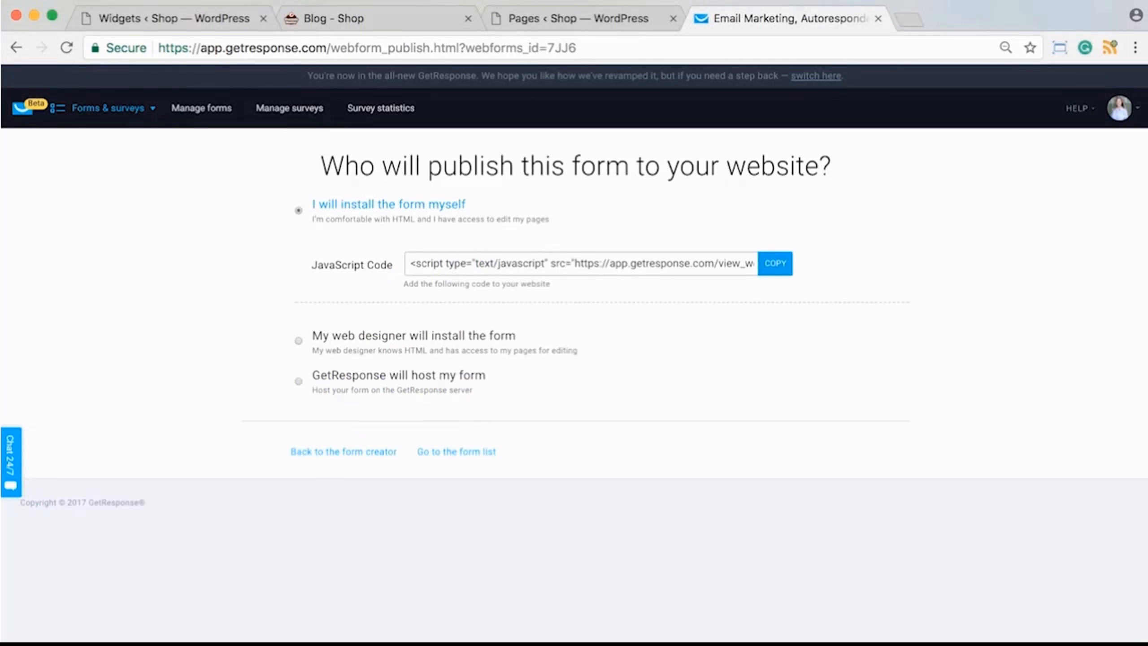
drag(578, 263, 703, 264)
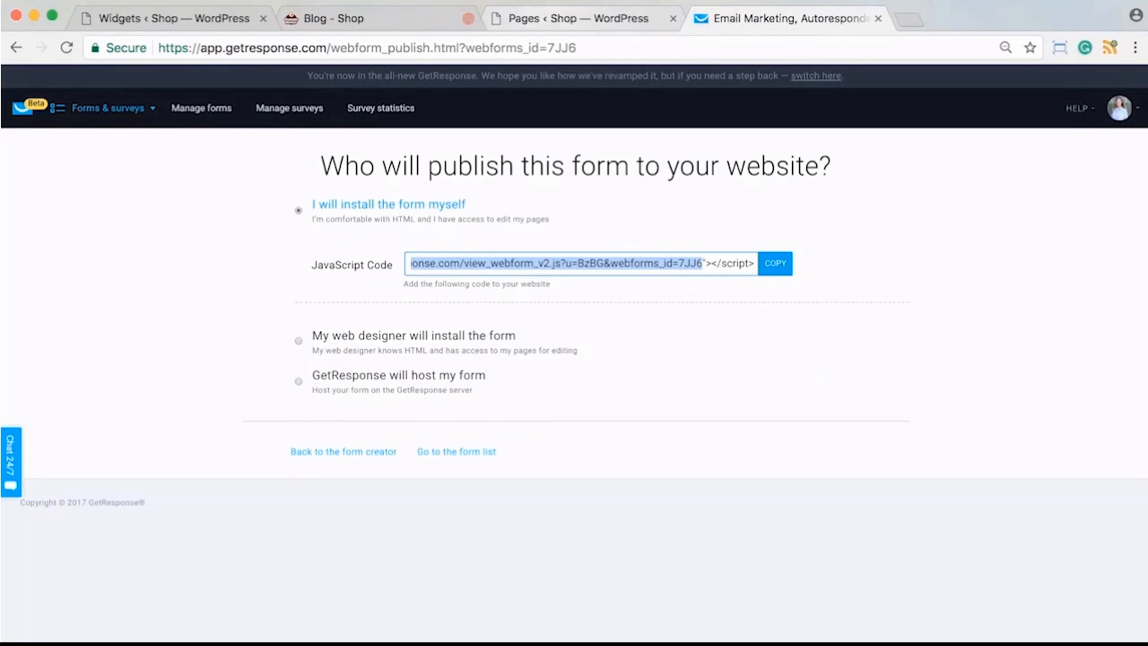
In the WordPress admin, check the installed GetResponse plugins and the form widgets in the sidebar
click(172, 18)
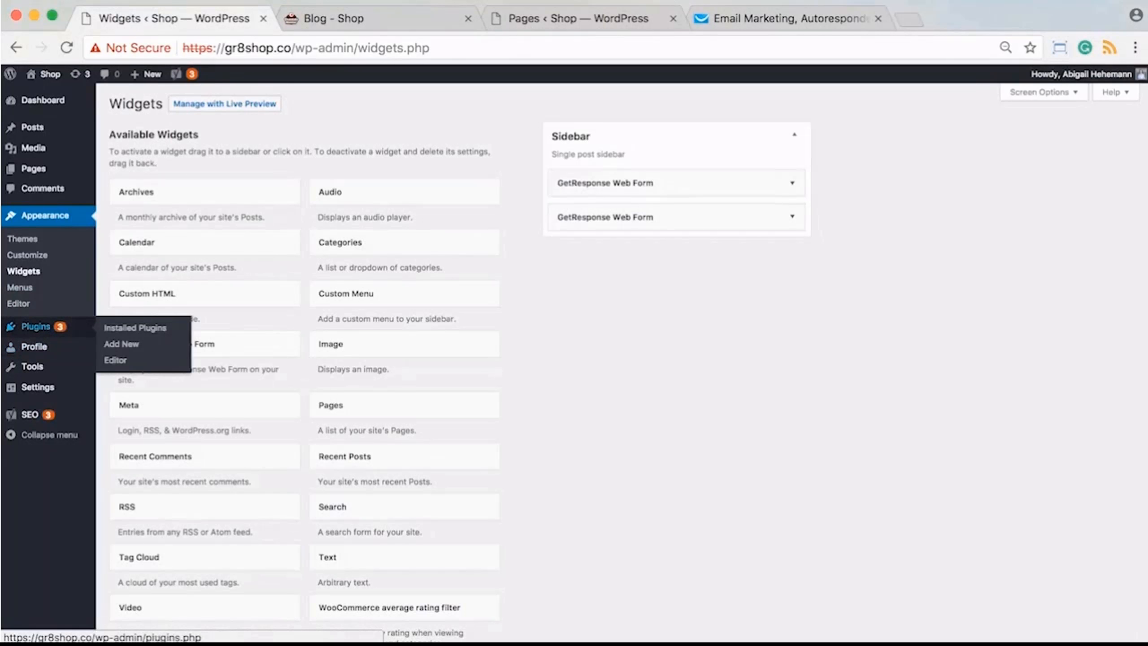
click(36, 326)
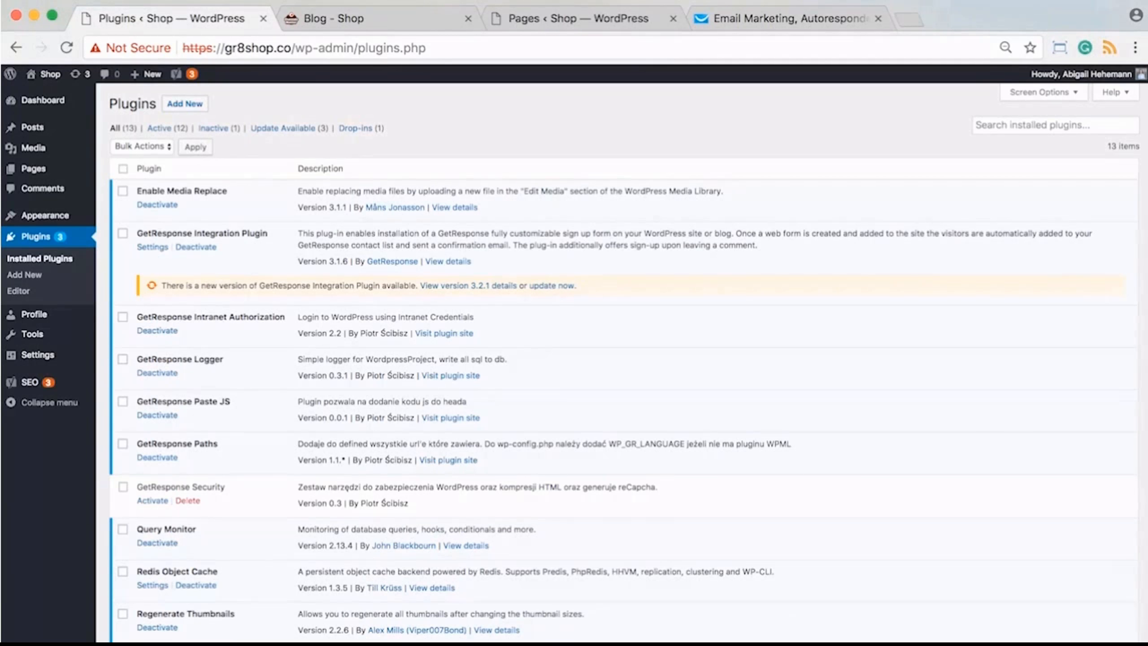
mouse_move(45, 216)
click(119, 251)
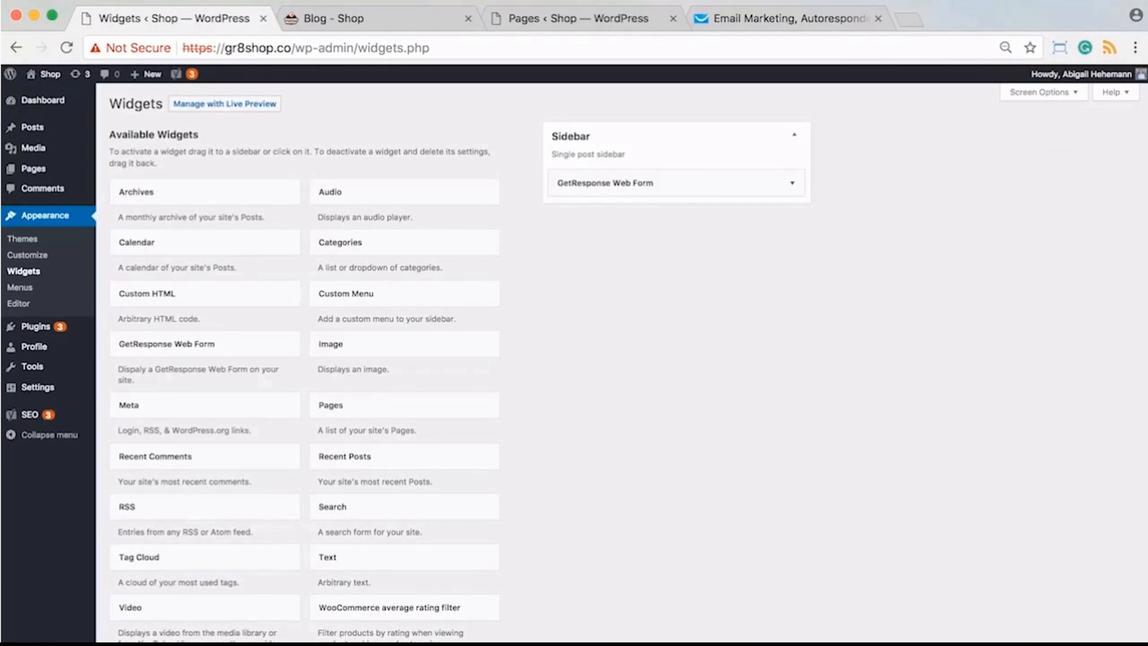
Open the customhome page for editing from the list of all pages
mouse_move(32, 168)
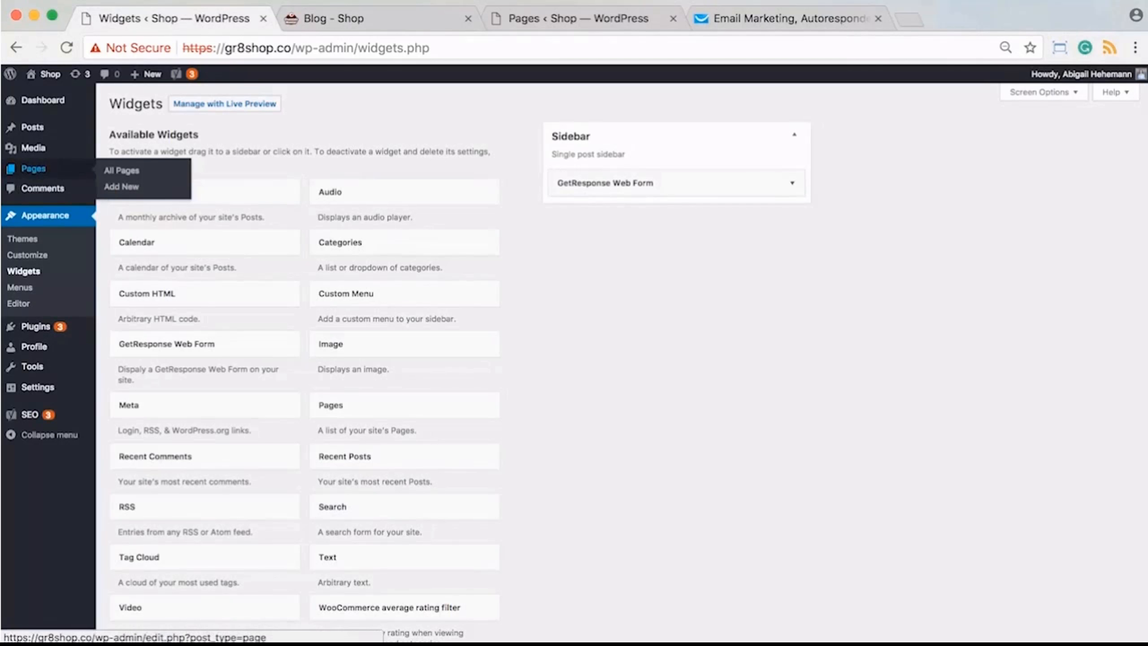
click(118, 169)
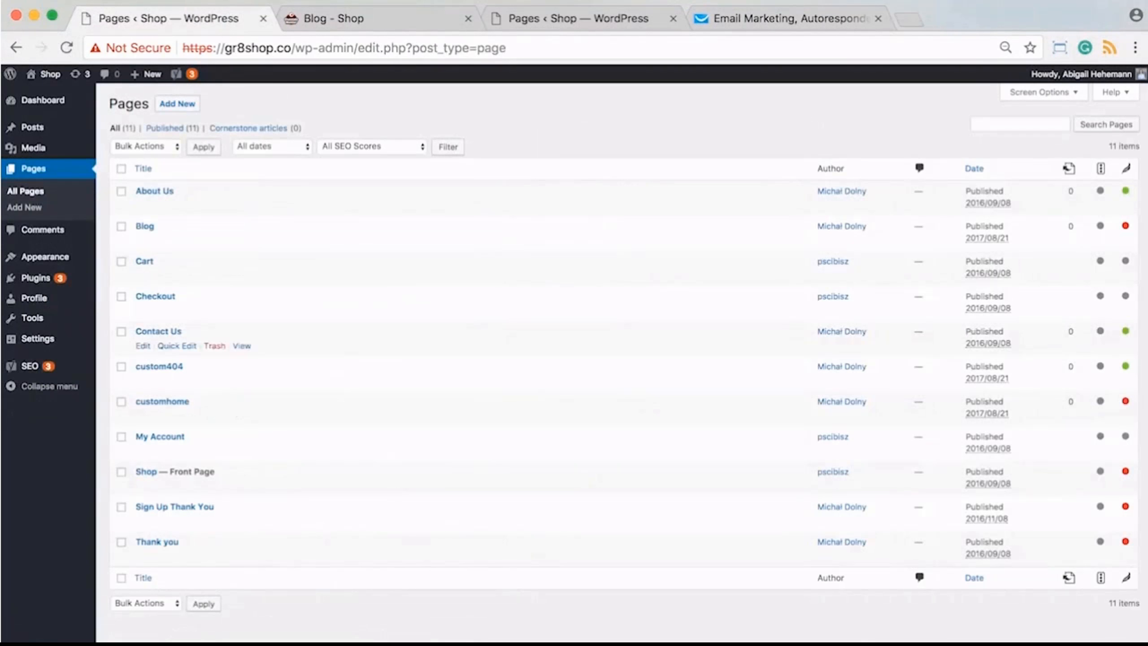
click(142, 416)
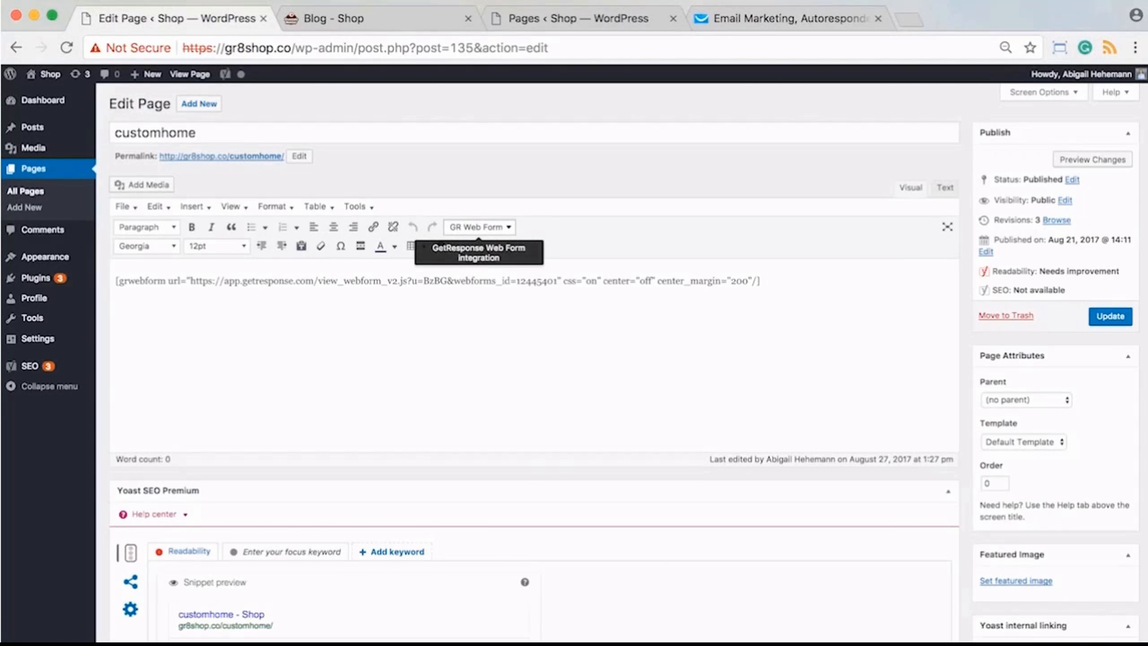
Replace the customhome page's web form shortcode with the Homepage Horizontal Chocolate Monster Form and update the page
click(478, 226)
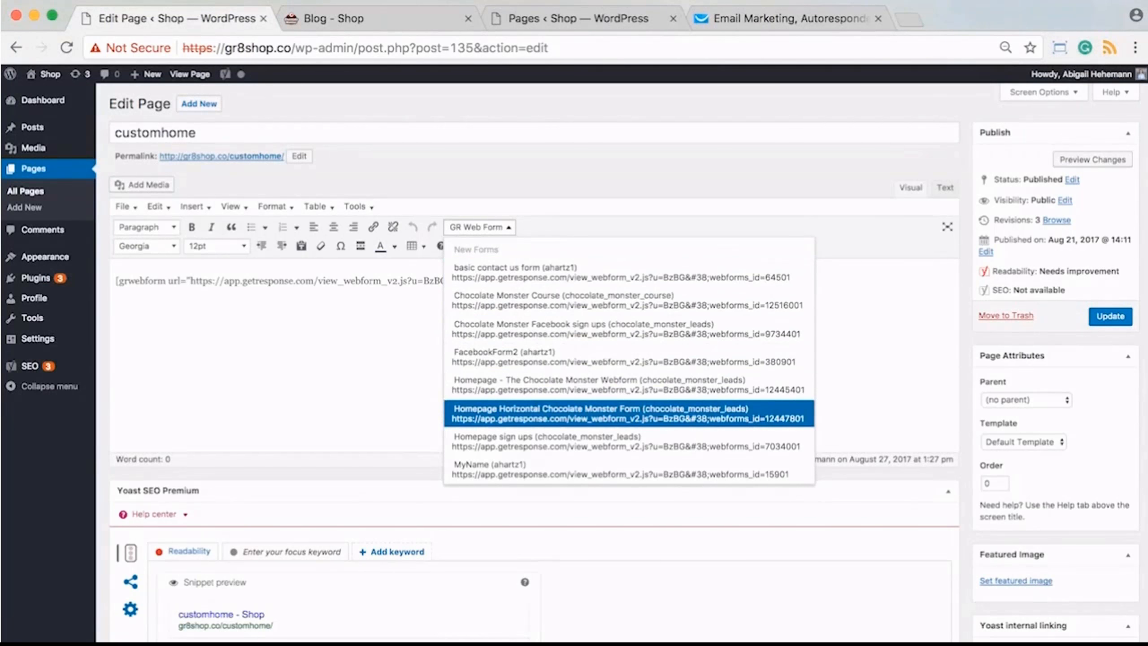
click(628, 414)
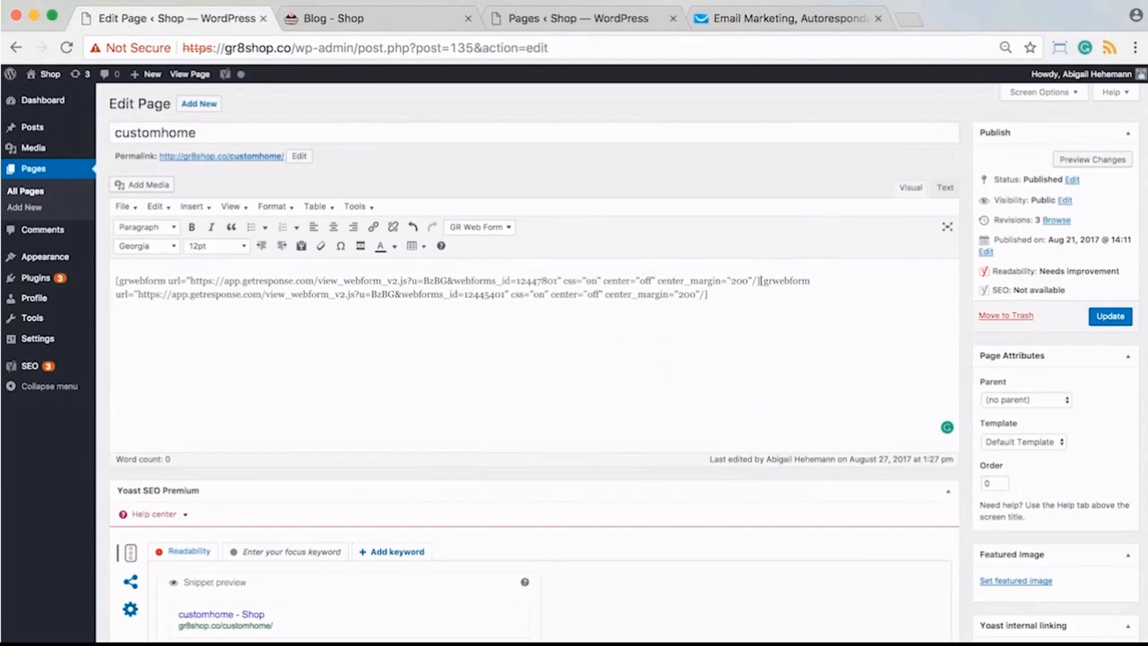
drag(760, 280, 116, 280)
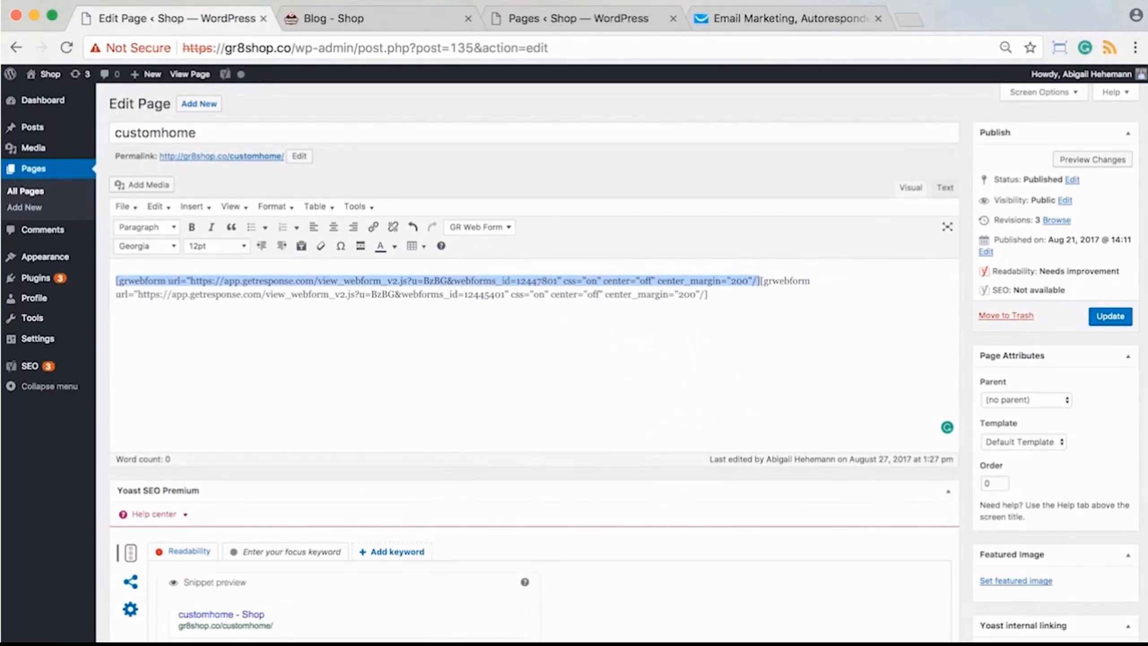
key(BackSpace)
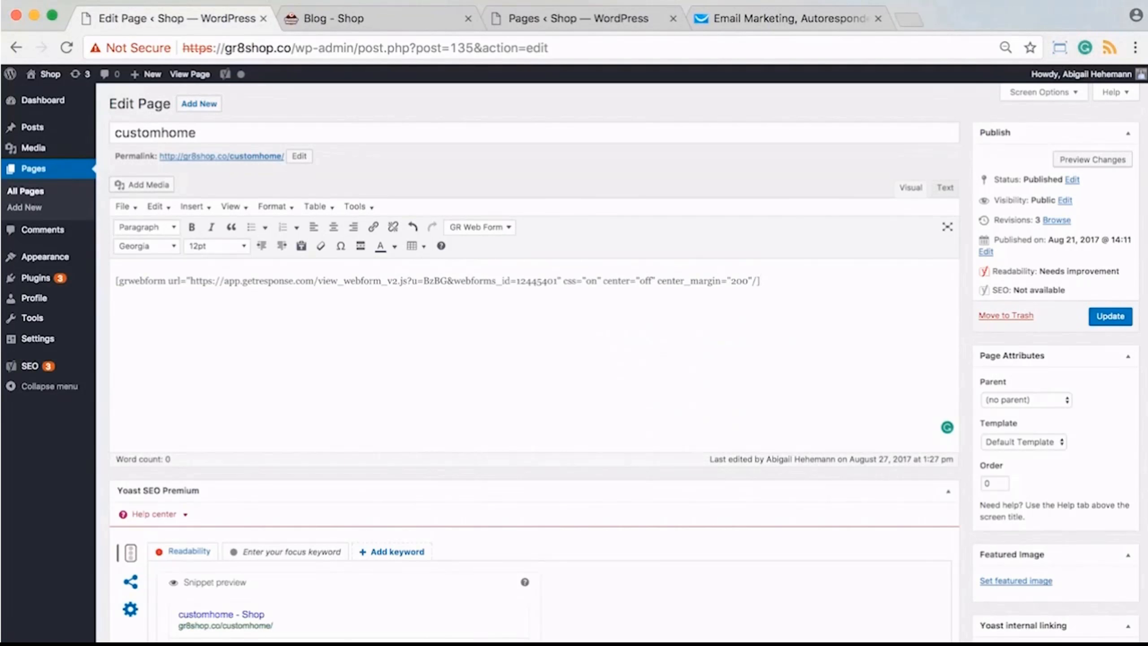
click(1109, 316)
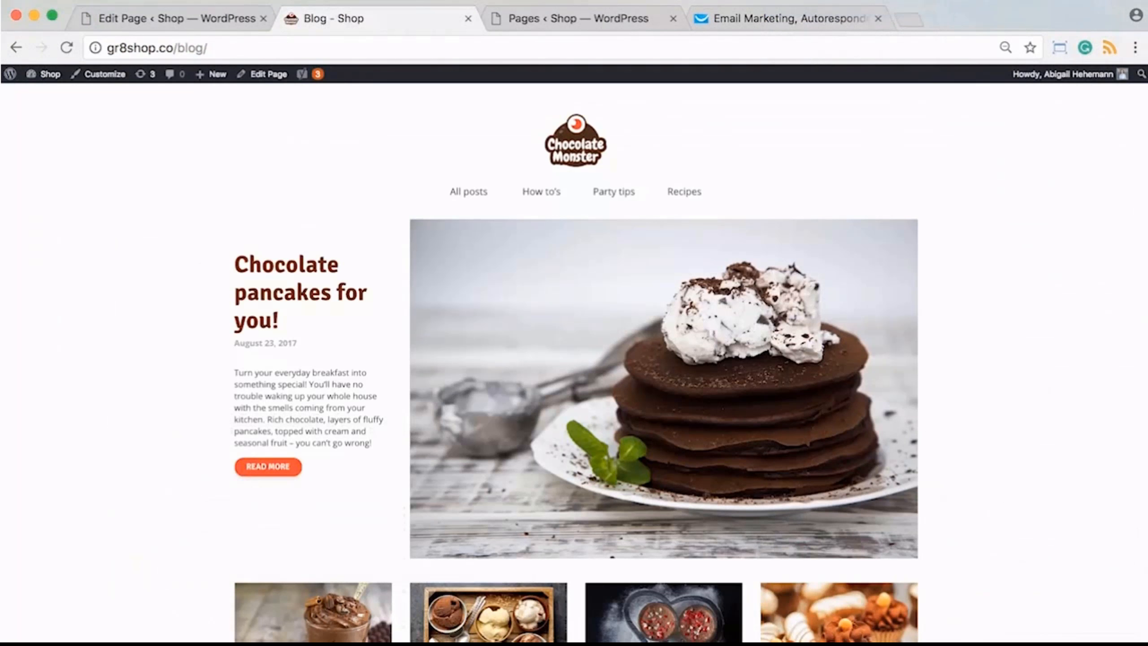
Examine the recipe directory sign-up form on the blog page and go back to the customhome page editor
scroll(574, 362, down, 10)
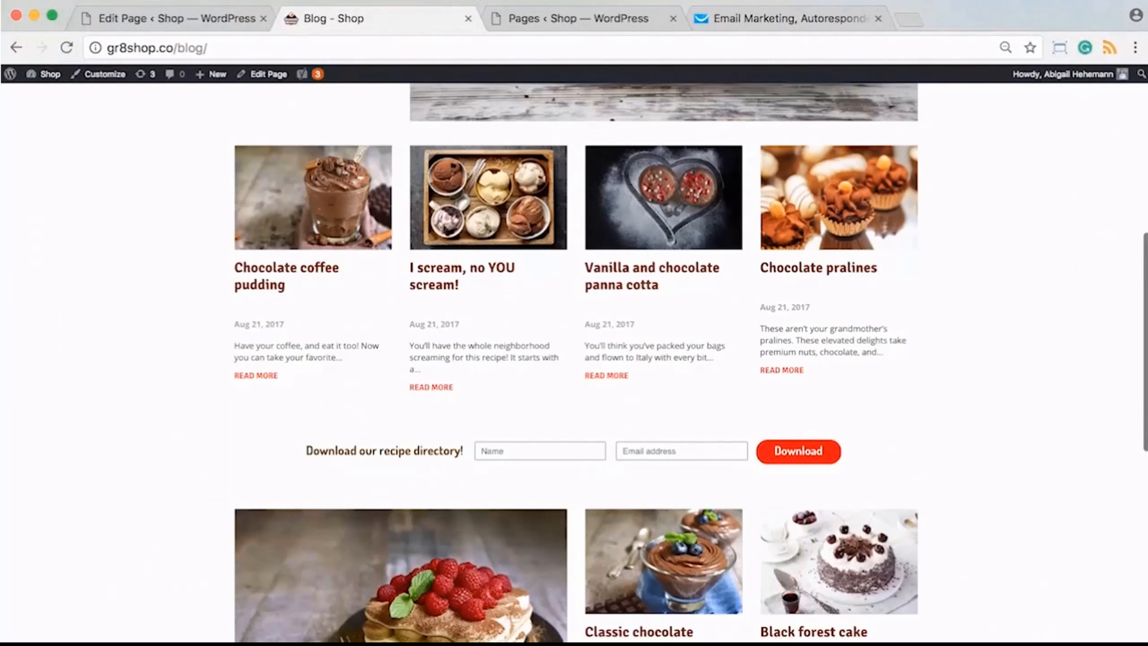
scroll(574, 361, down, 2)
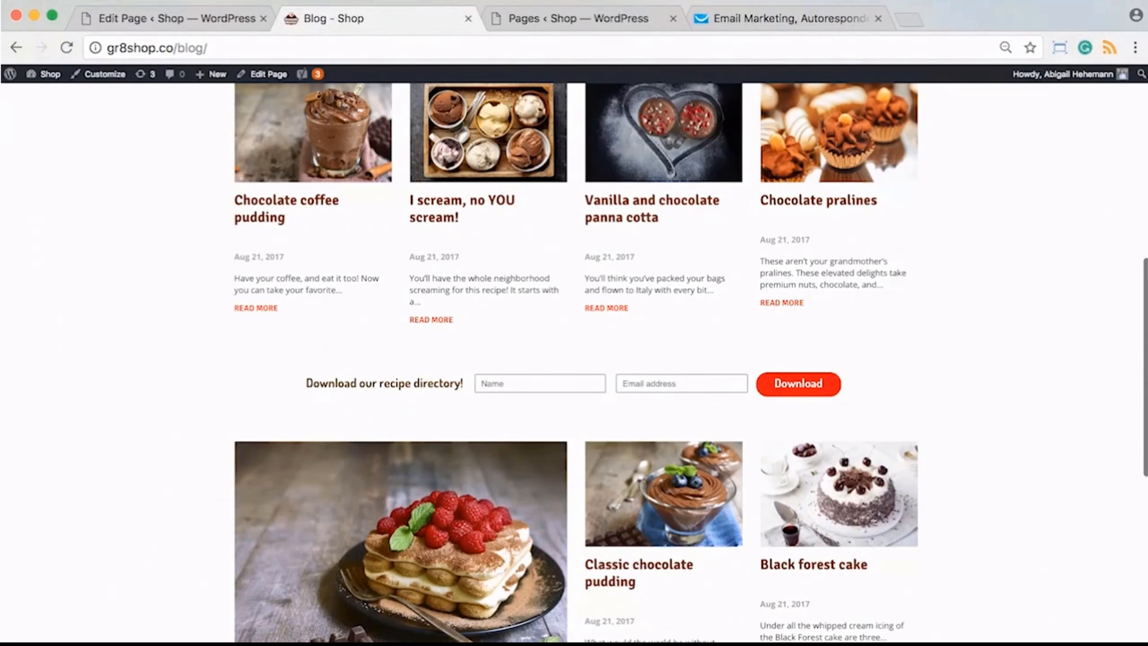
scroll(574, 362, up, 10)
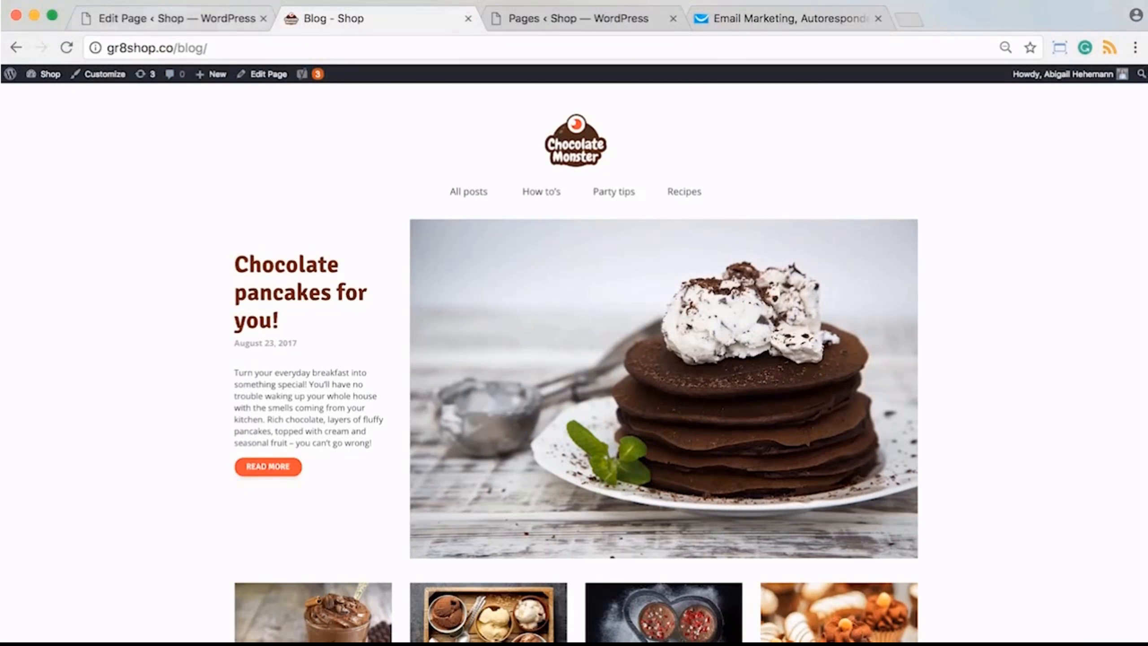
click(176, 18)
mouse_move(36, 278)
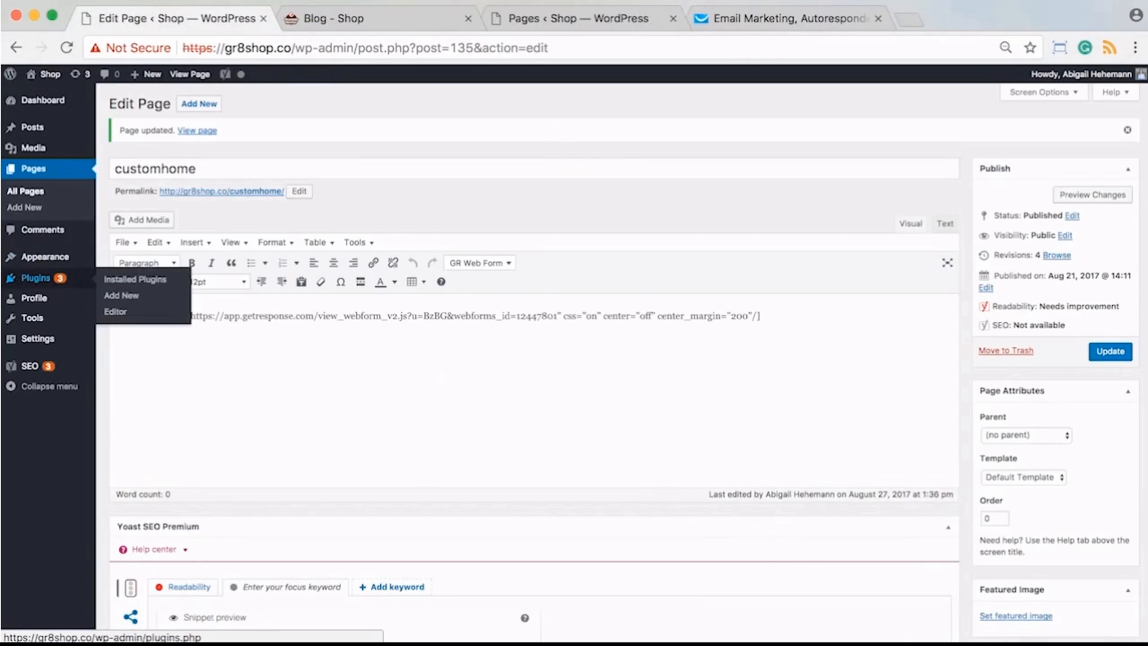
mouse_move(45, 257)
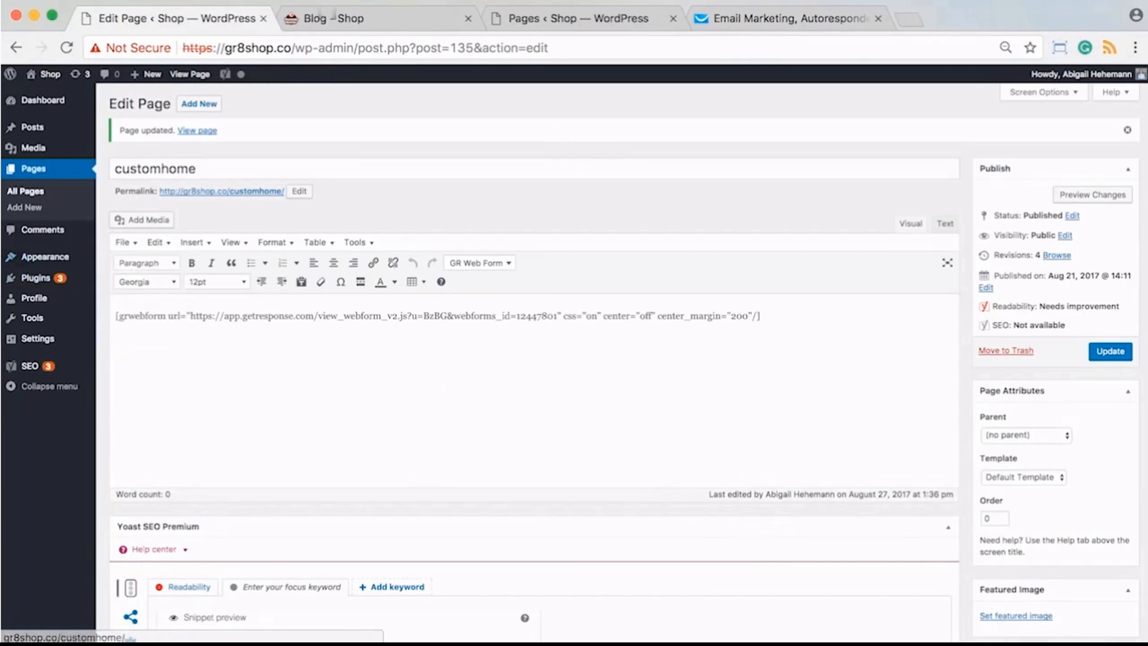
Examine the horizontal form's placement between the rows of posts on the blog page, looking down to the footer
click(334, 19)
scroll(574, 362, down, 10)
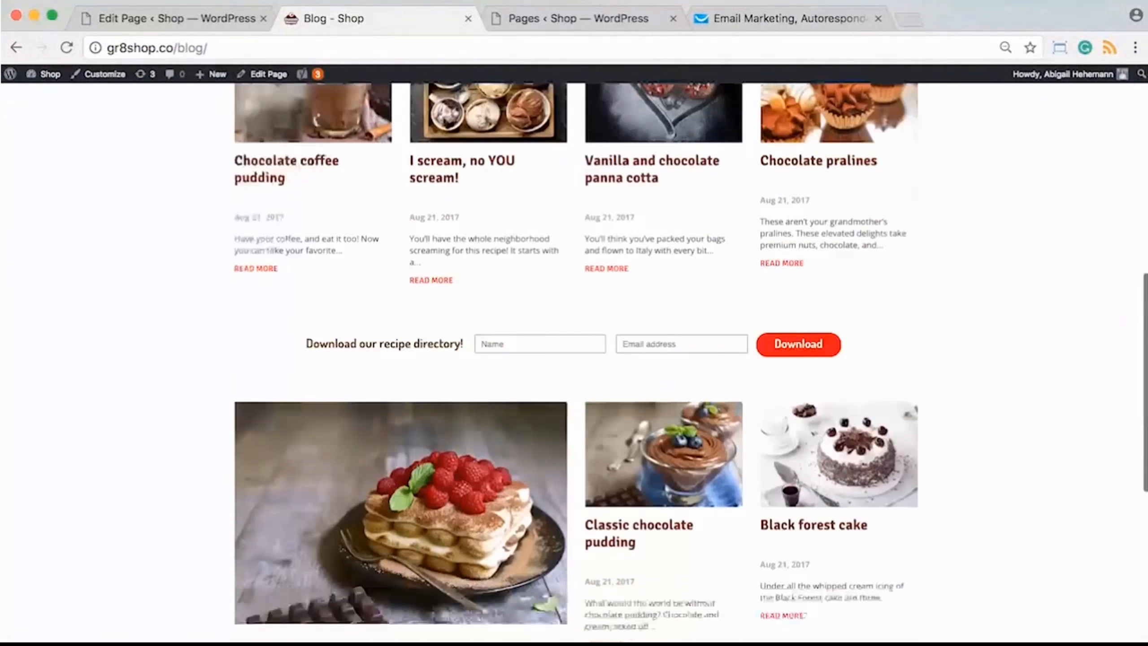
scroll(574, 362, down, 4)
scroll(574, 362, up, 3)
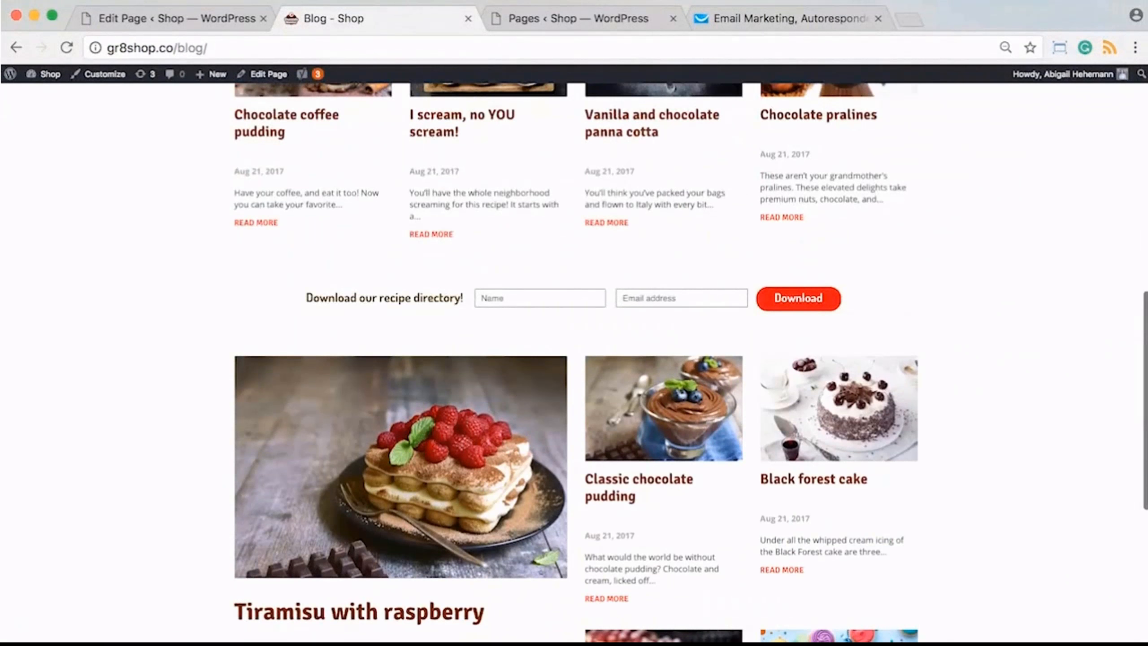
scroll(574, 362, down, 2)
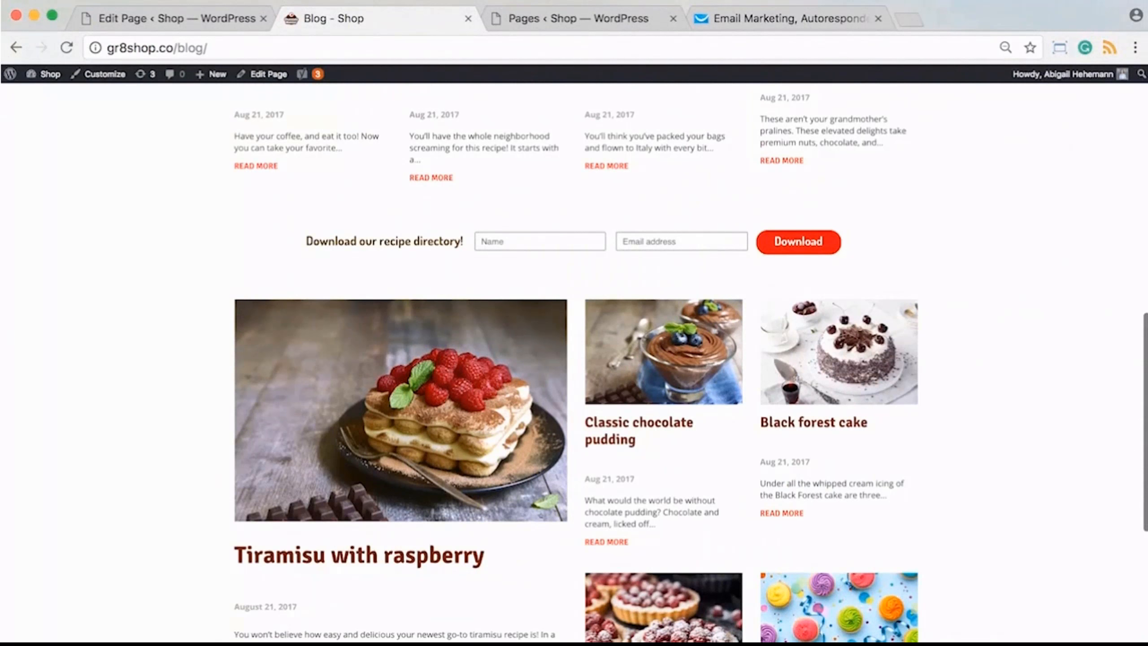
scroll(574, 362, up, 7)
scroll(574, 362, down, 6)
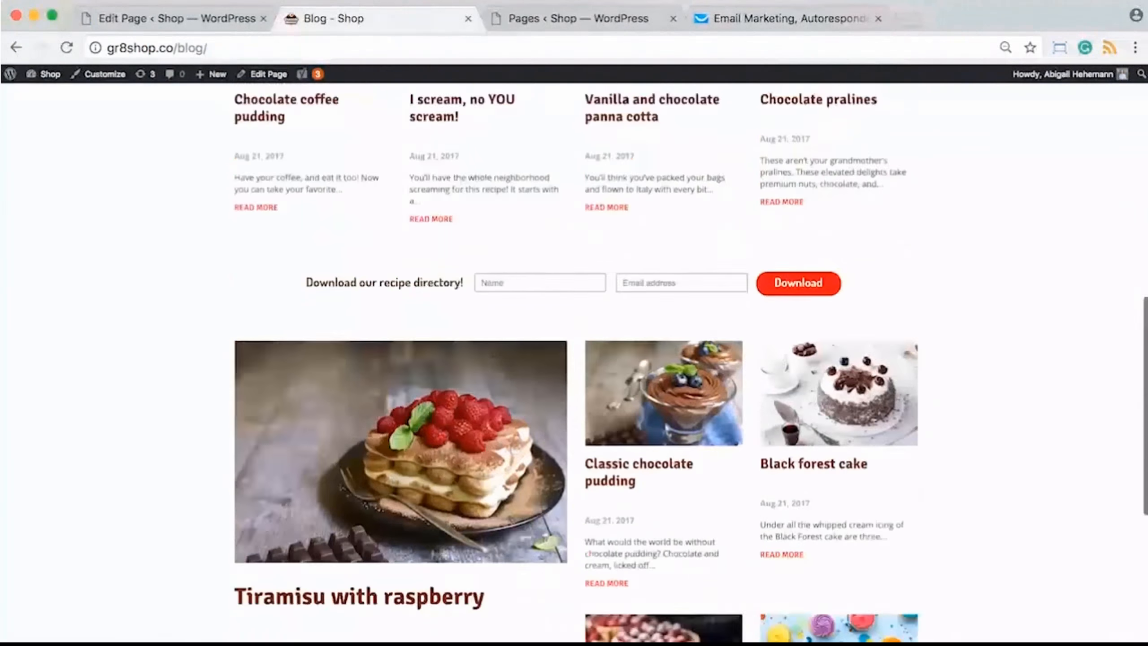
scroll(574, 362, down, 1)
scroll(574, 361, up, 2)
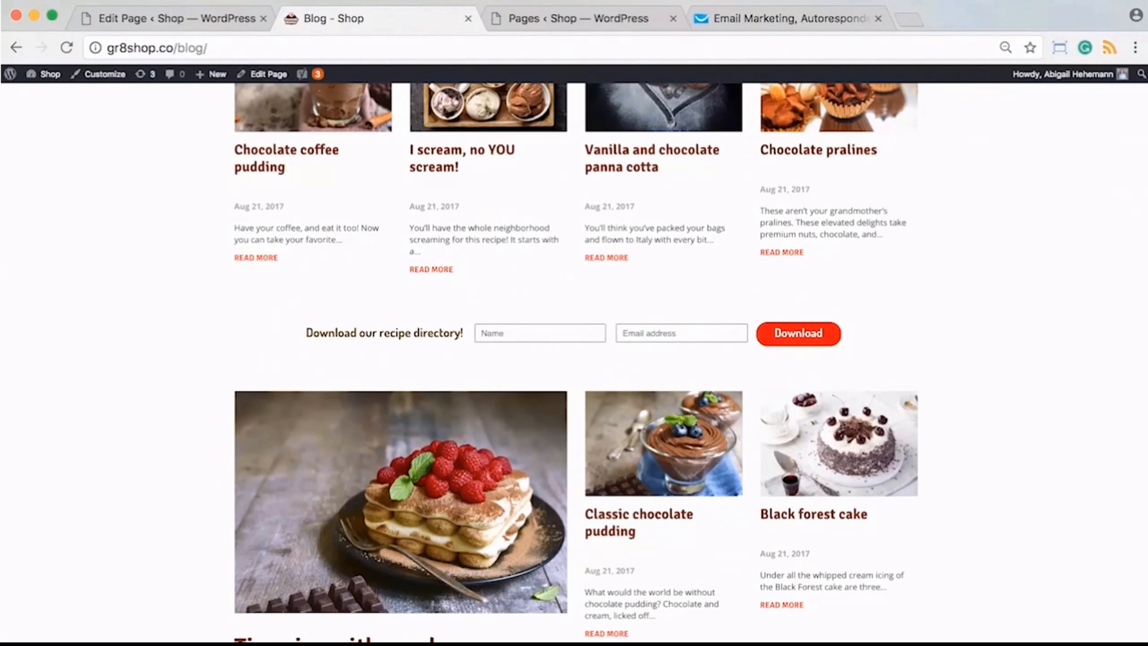
scroll(574, 362, down, 8)
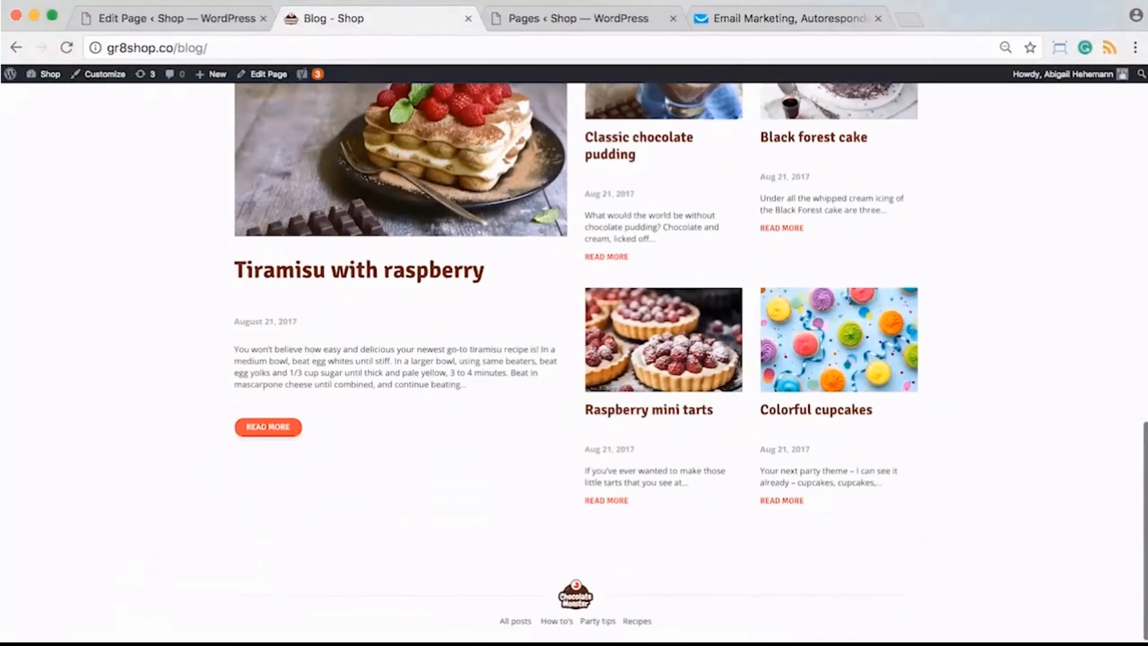
scroll(574, 362, up, 6)
scroll(574, 362, up, 4)
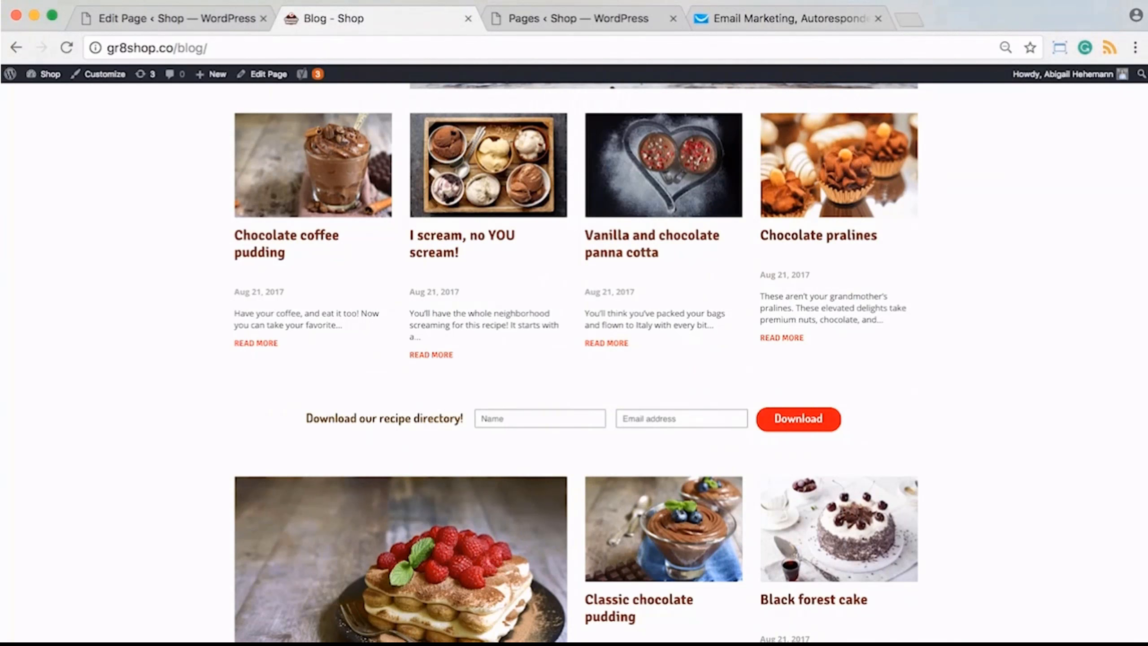
Compare the form shortcode in the customhome editor with the sign-up form displayed on the blog page
key(ctrl+shift+Tab)
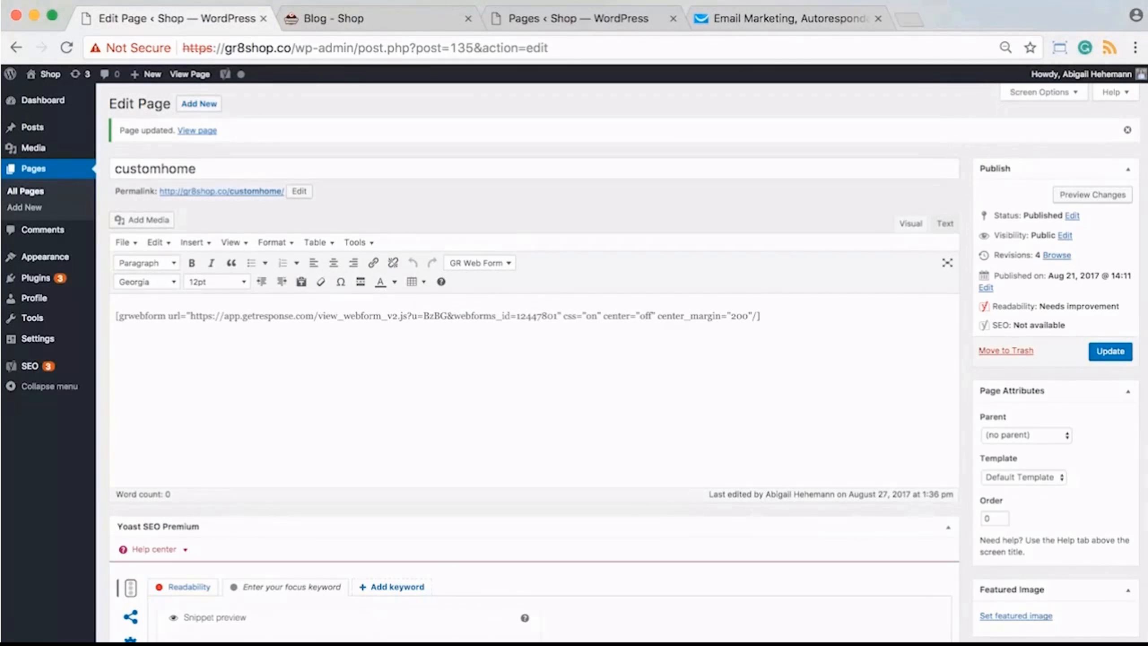
key(ctrl+Tab)
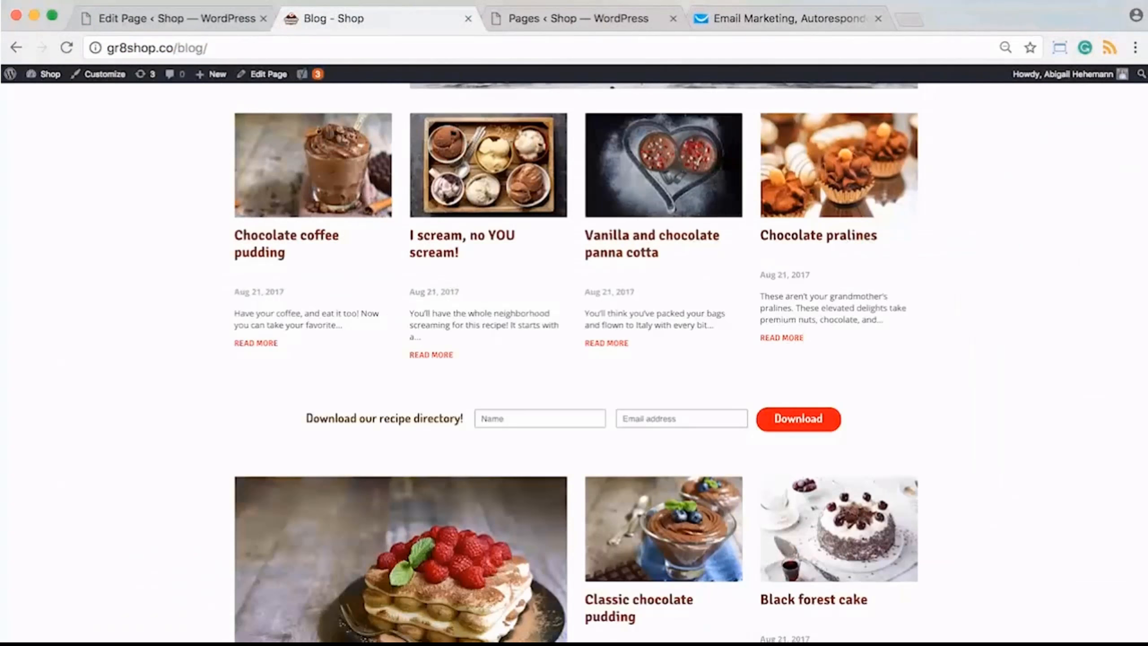
scroll(574, 362, down, 5)
scroll(574, 362, up, 3)
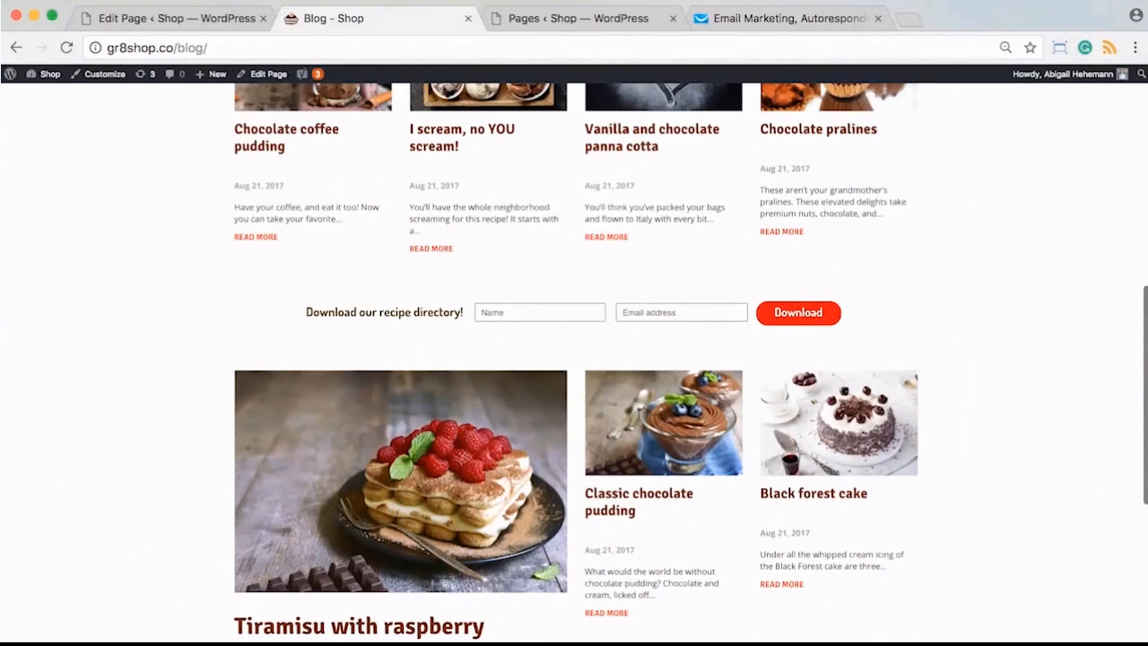